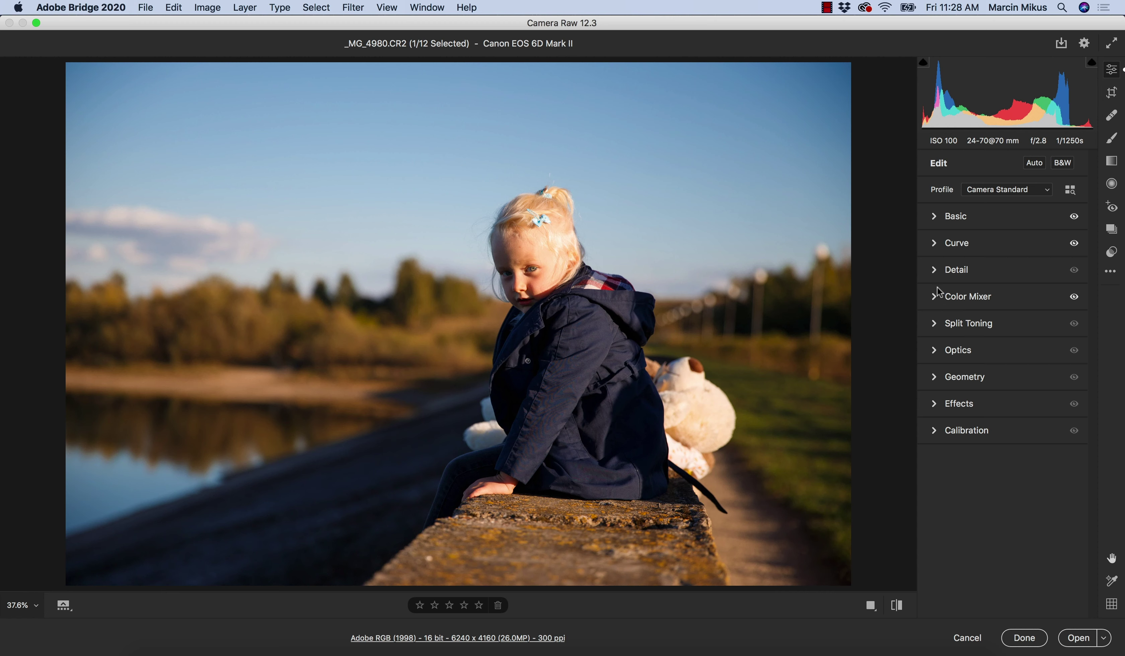
Expand the Detail panel and zoom close in on the girl's coat near its button
click(935, 270)
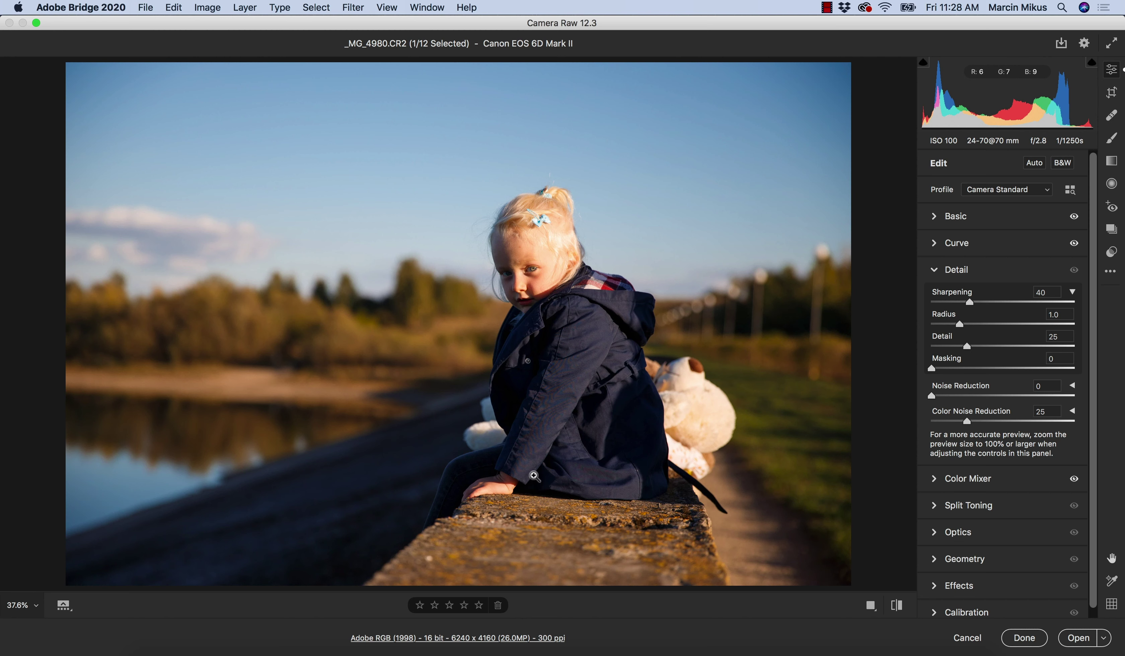
drag(544, 422, 599, 572)
drag(524, 190, 549, 266)
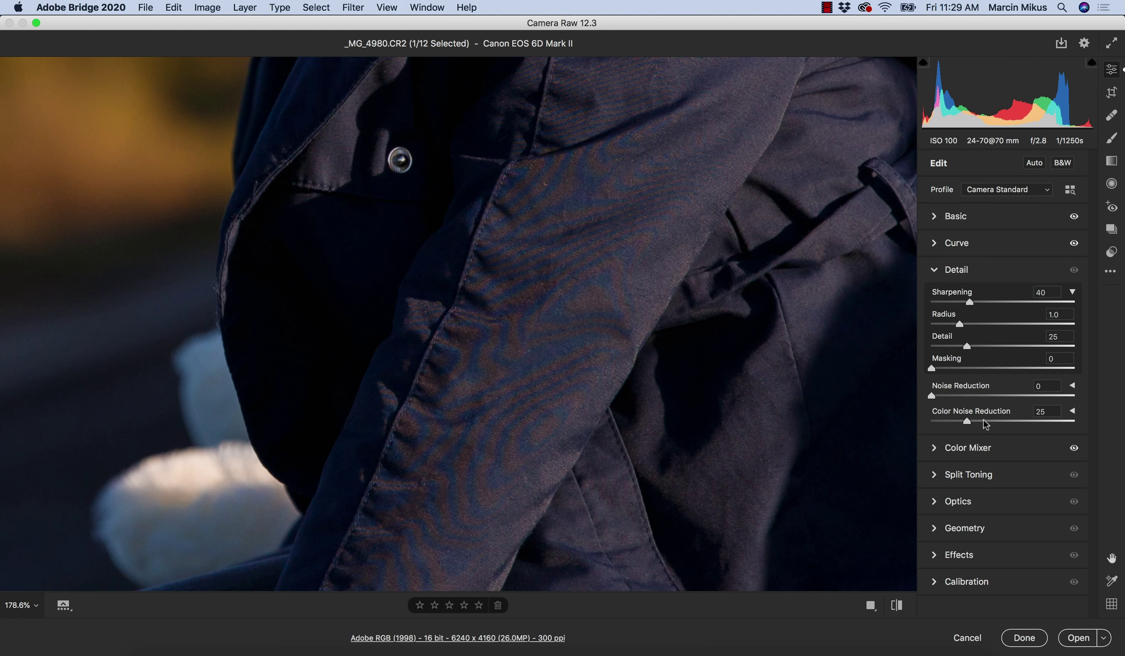
Reveal the colour noise Detail and Smoothness options and pan across the jacket to a coat button
click(1073, 412)
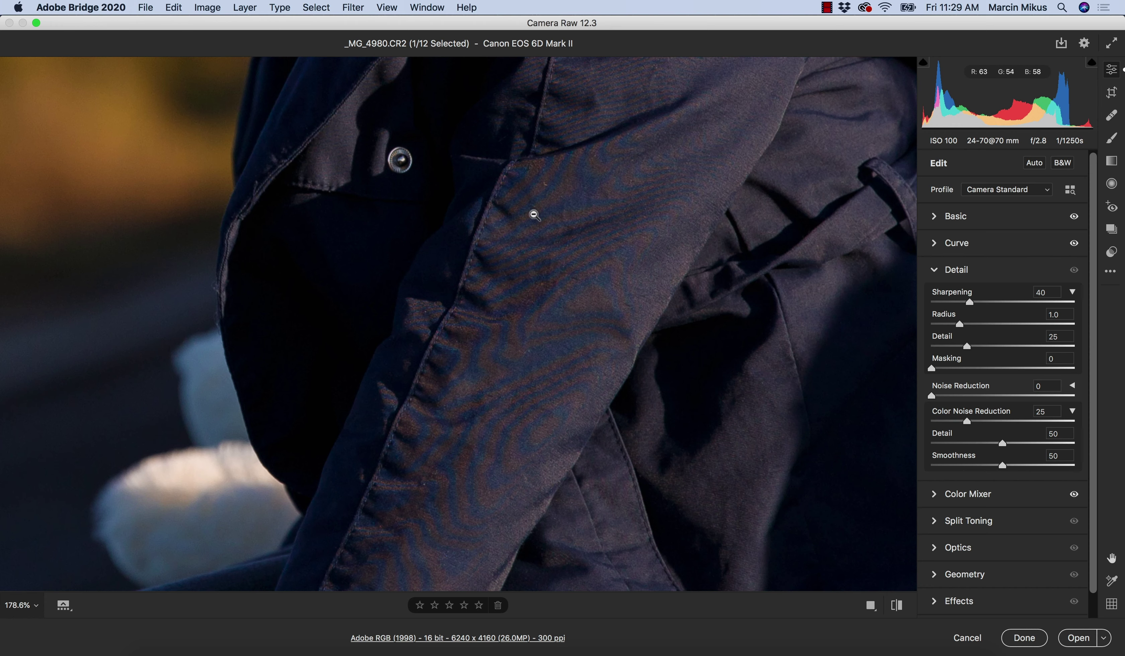
drag(509, 337, 569, 285)
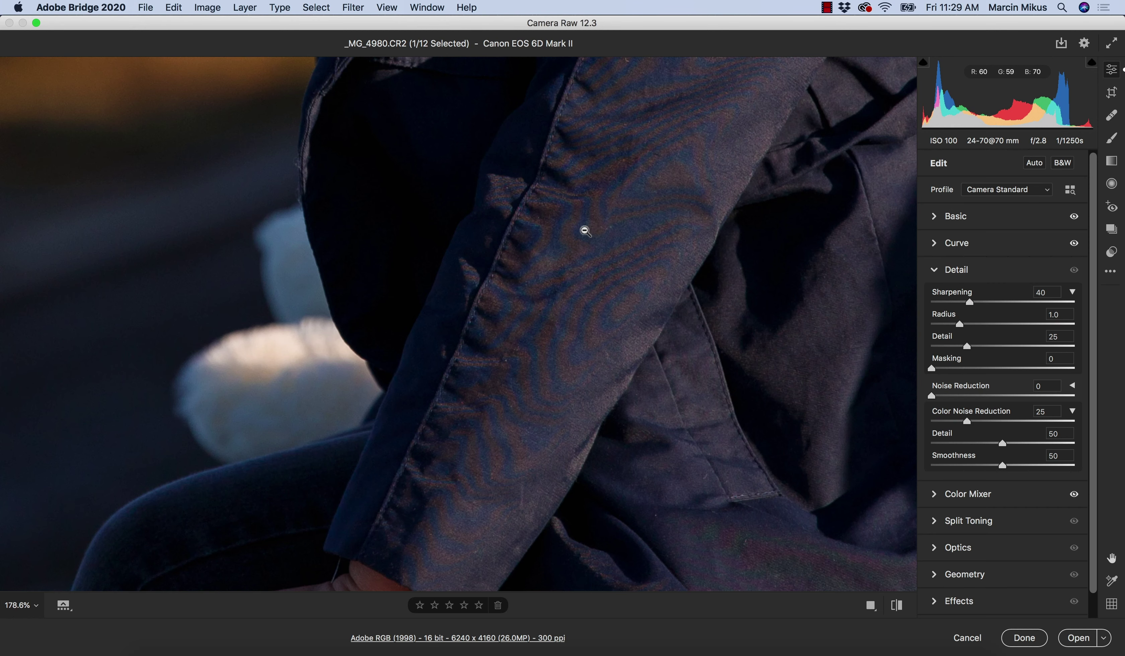
drag(603, 193, 611, 249)
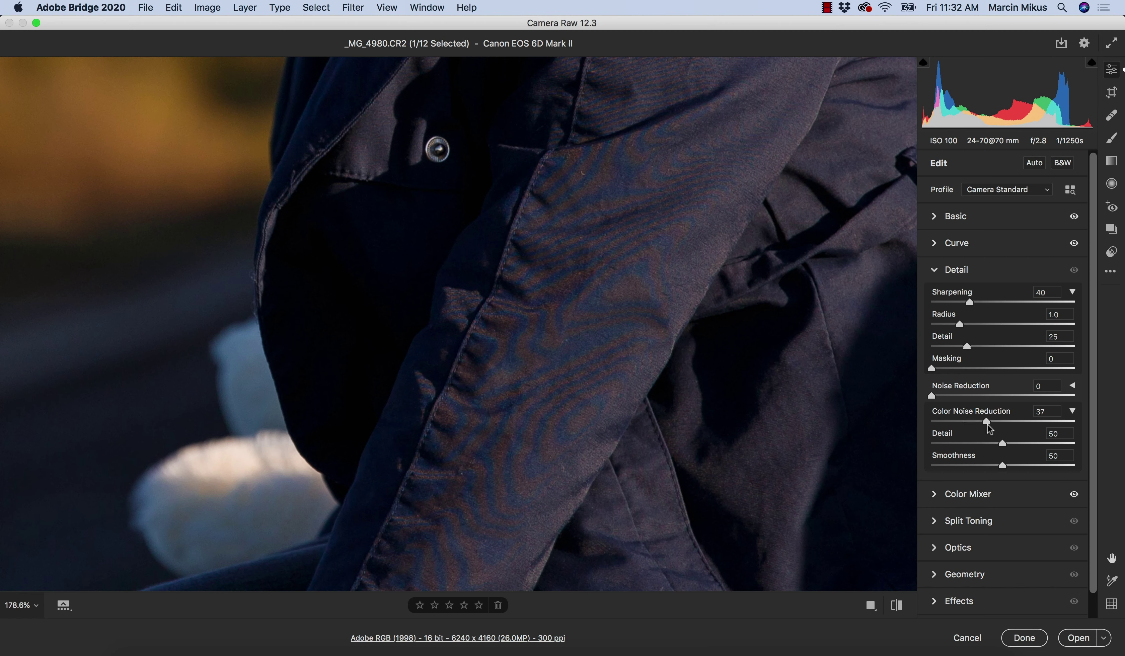
Raise Color Noise Reduction and test the colour noise Detail slider between 0 and 80
drag(986, 424, 989, 423)
drag(995, 444, 955, 444)
drag(955, 450, 919, 449)
drag(1015, 442, 1058, 441)
mouse_move(1008, 449)
mouse_down()
mouse_move(882, 428)
mouse_move(1003, 443)
mouse_up()
Return colour noise Detail to 50 and push Smoothness up to 100
drag(1002, 465, 1019, 465)
drag(1034, 463, 1062, 463)
drag(1066, 469, 1078, 468)
Compare with Detail adjustments off and on, then drop Smoothness to 0 and restore it to 100
click(1074, 270)
click(1074, 270)
drag(1030, 468, 903, 471)
drag(972, 466, 1079, 474)
Lower the colour noise Detail and commit the entered value
drag(947, 447, 916, 452)
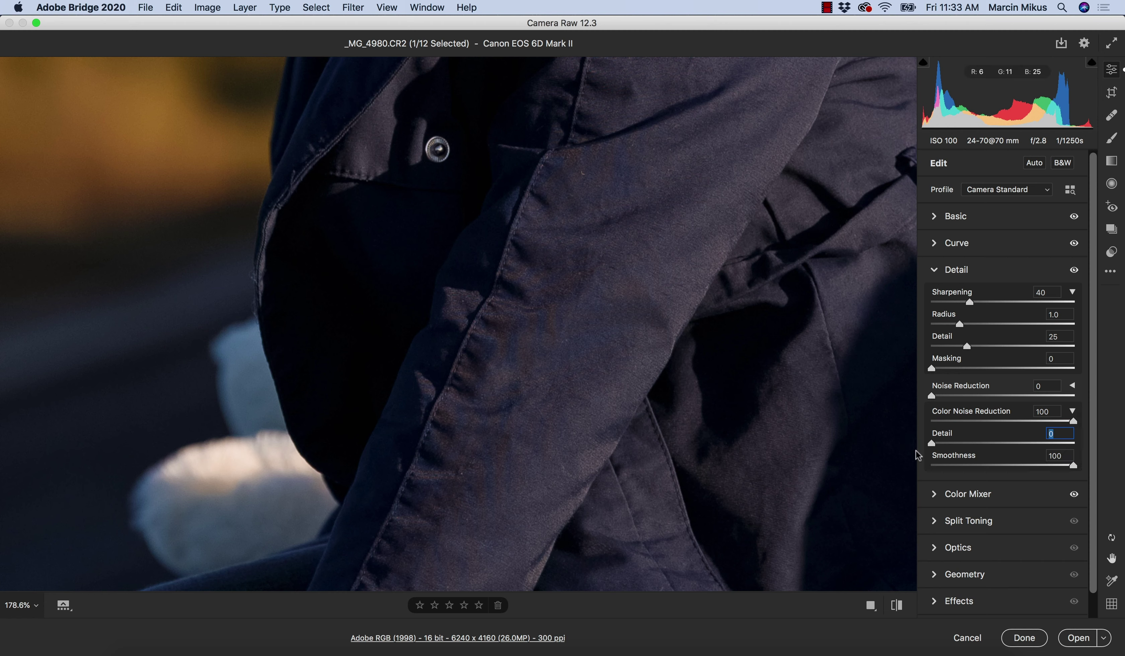
text(100)
key(Return)
Set colour noise Detail to about 20 and compare the face with Detail adjustments off and on
drag(950, 443, 960, 442)
scroll(615, 309, up, 15)
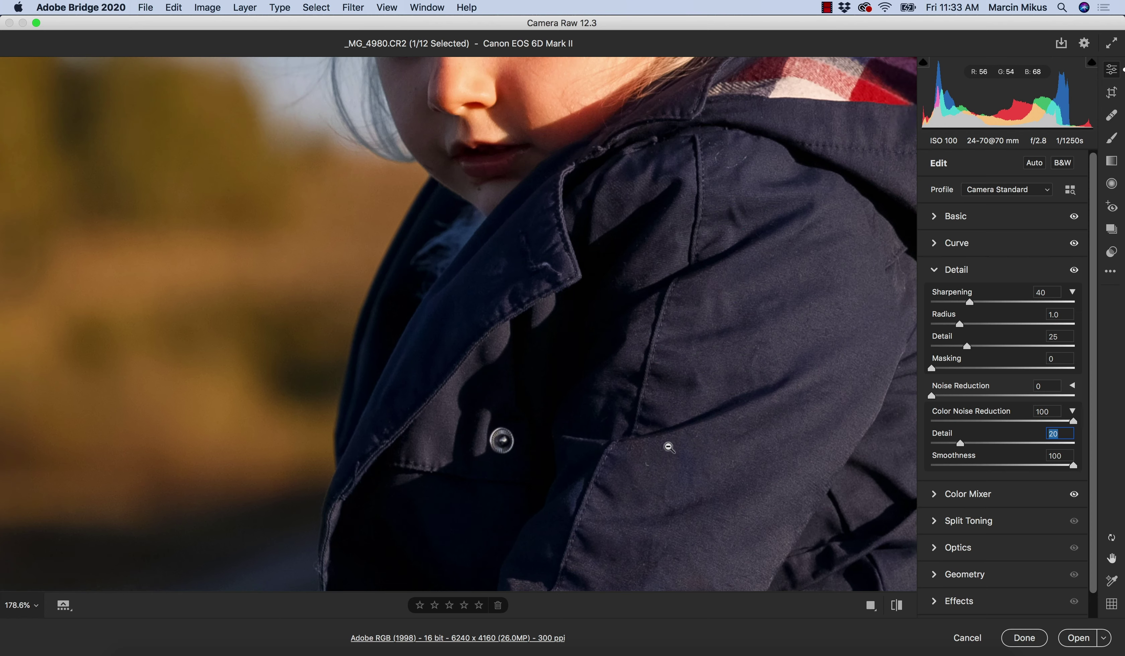
scroll(666, 412, up, 5)
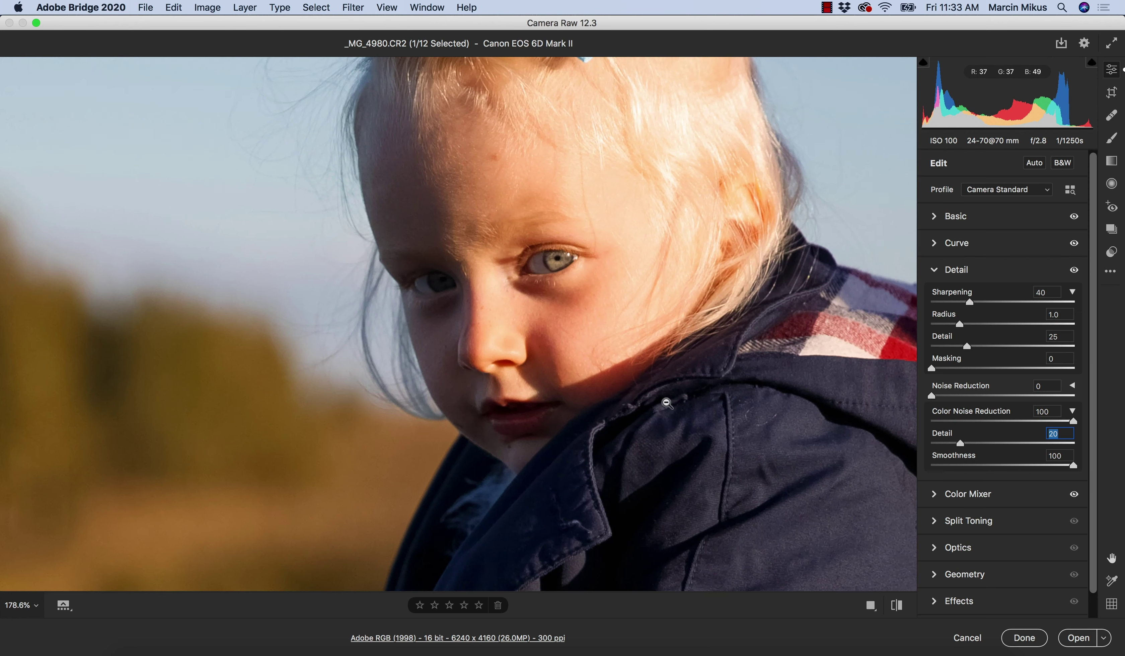
click(1073, 270)
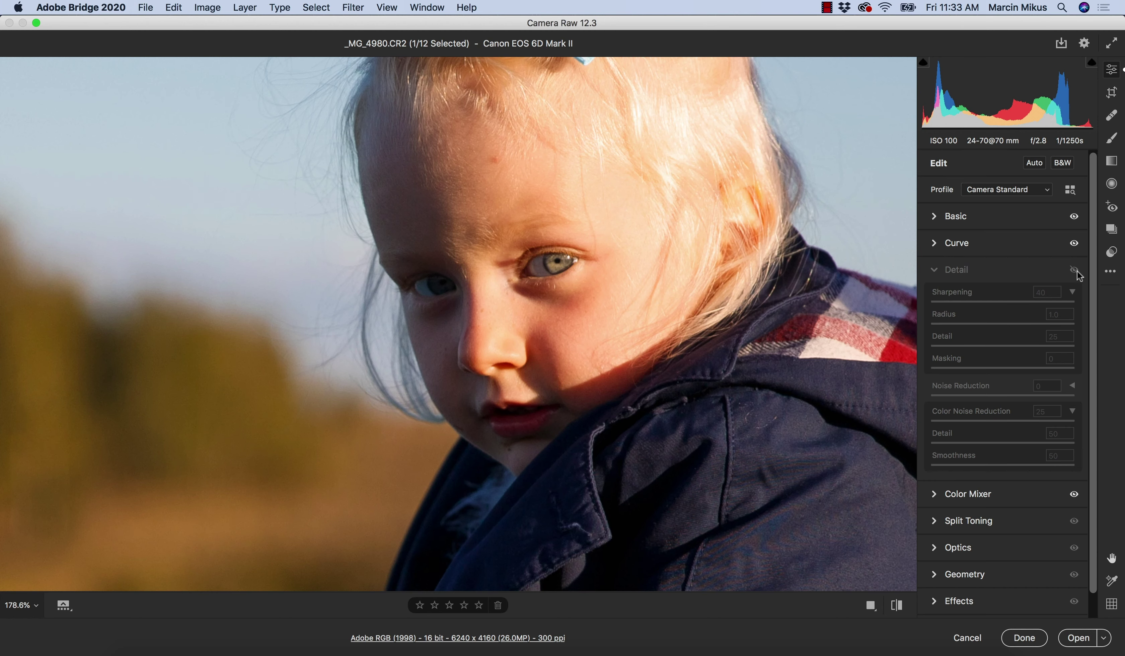
click(1075, 269)
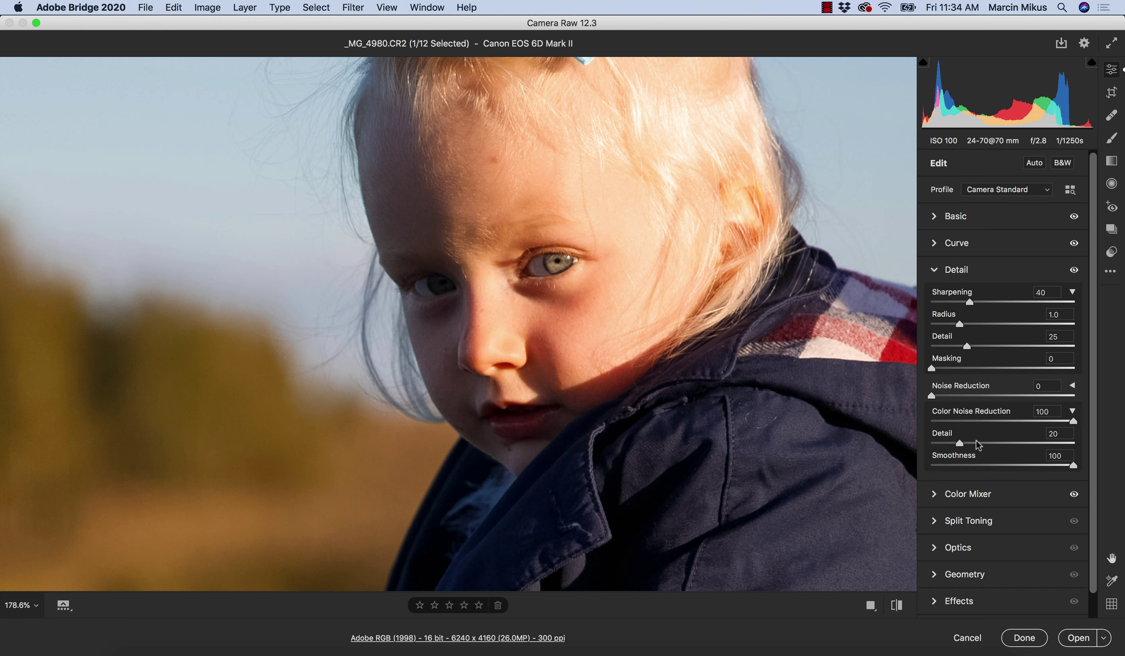
Zoom out and compare the whole photo before and after the Detail adjustments
scroll(656, 390, up, 1)
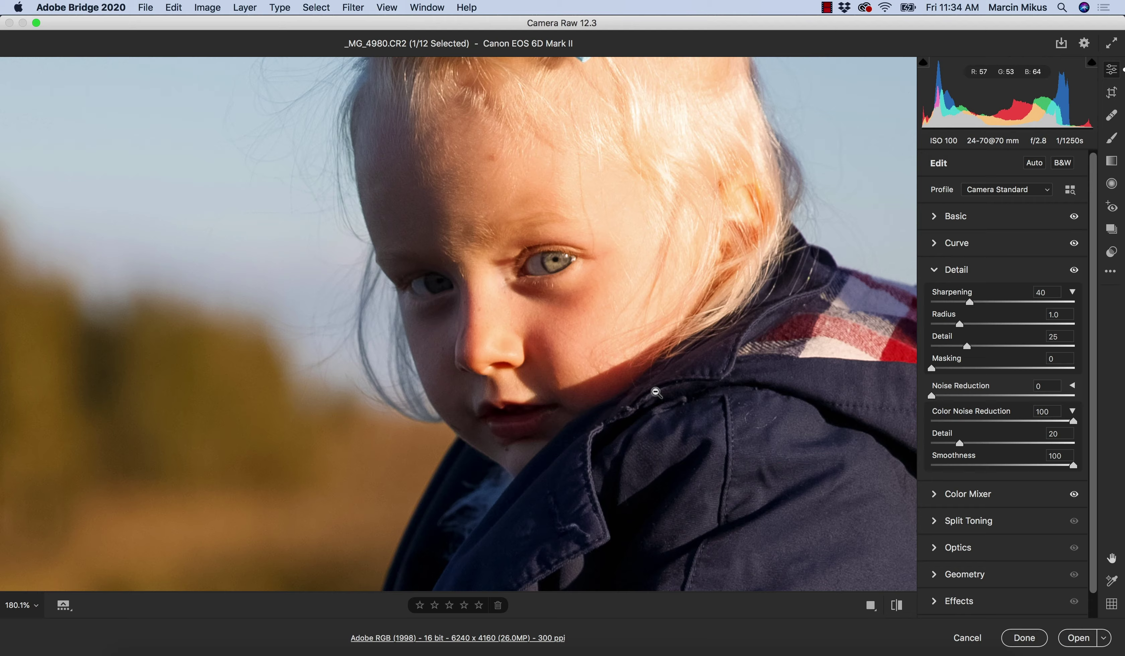
scroll(656, 392, down, 10)
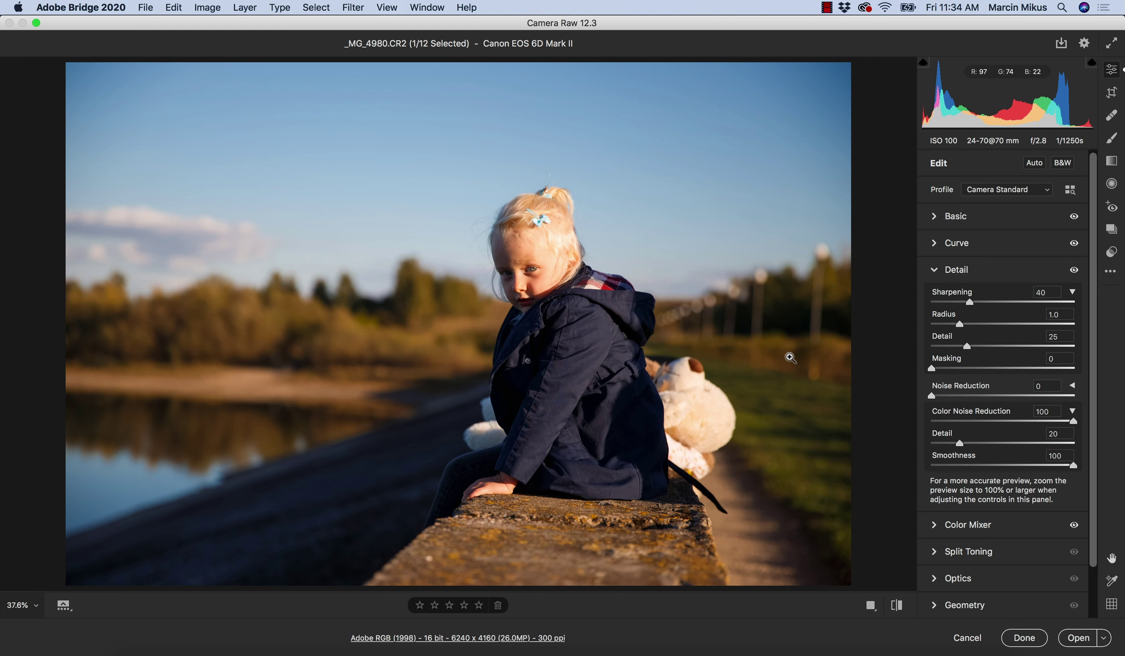
click(1074, 271)
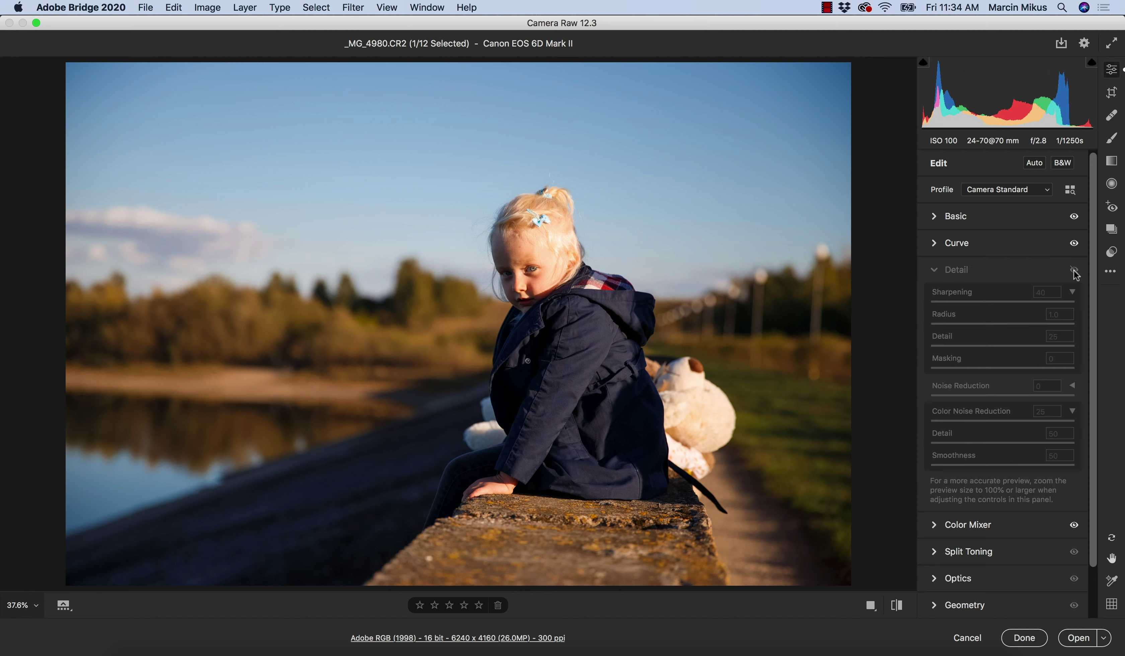
click(1073, 270)
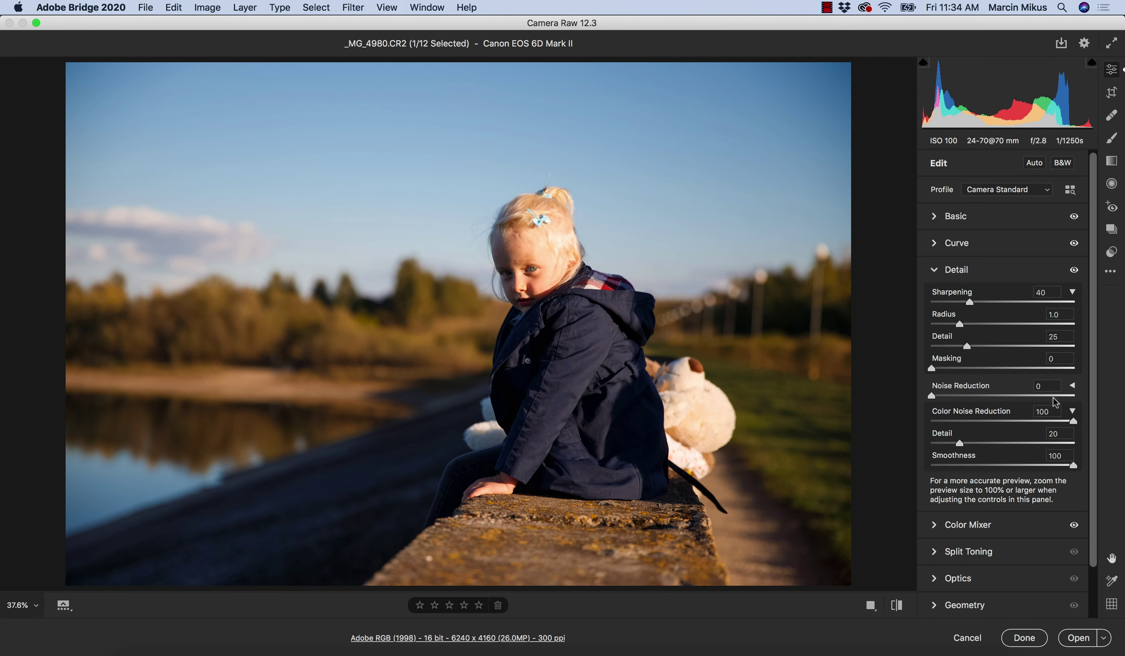
Collapse the colour noise options, zoom in on the jacket, and expand luminance Detail and Contrast
click(1072, 411)
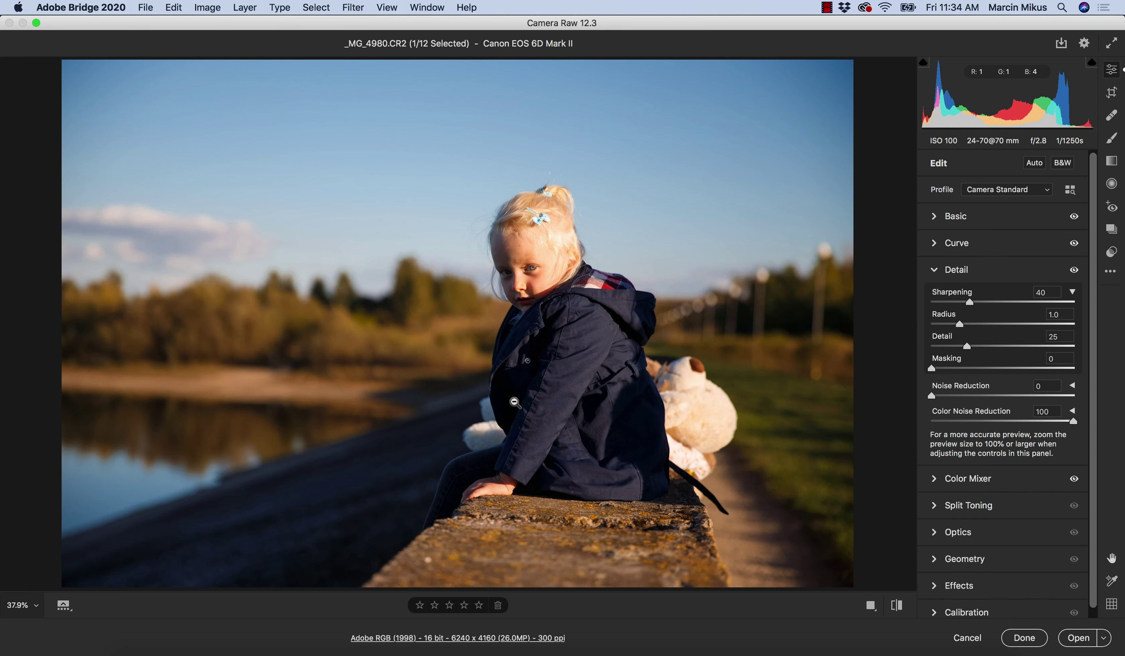
click(513, 402)
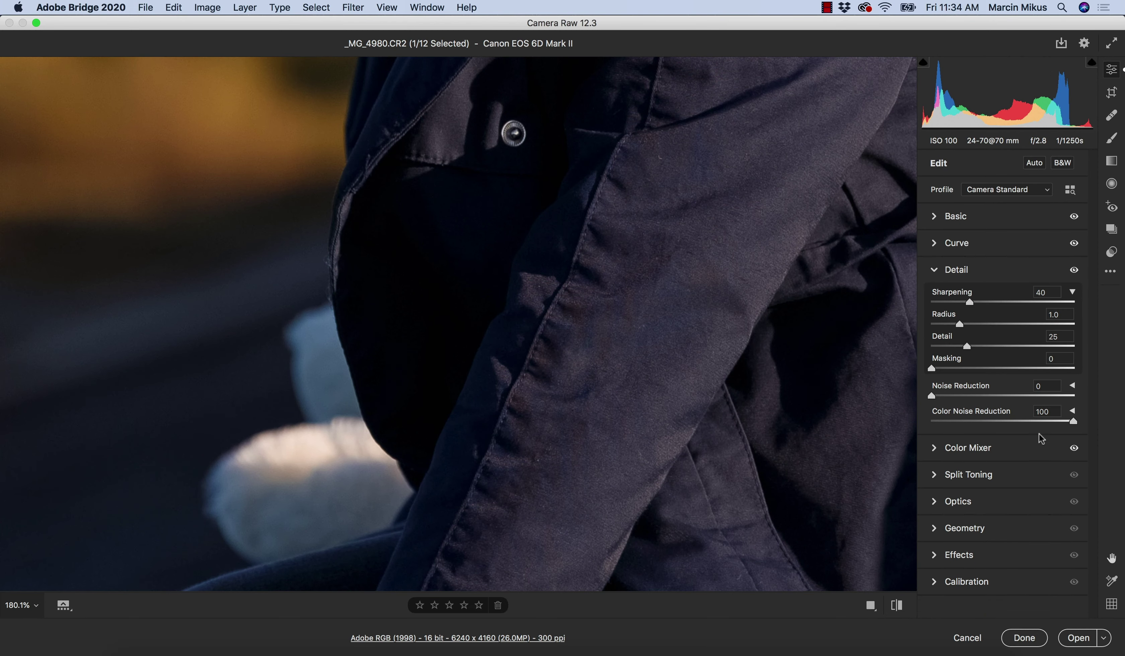
scroll(713, 372, left, 5)
scroll(713, 372, up, 3)
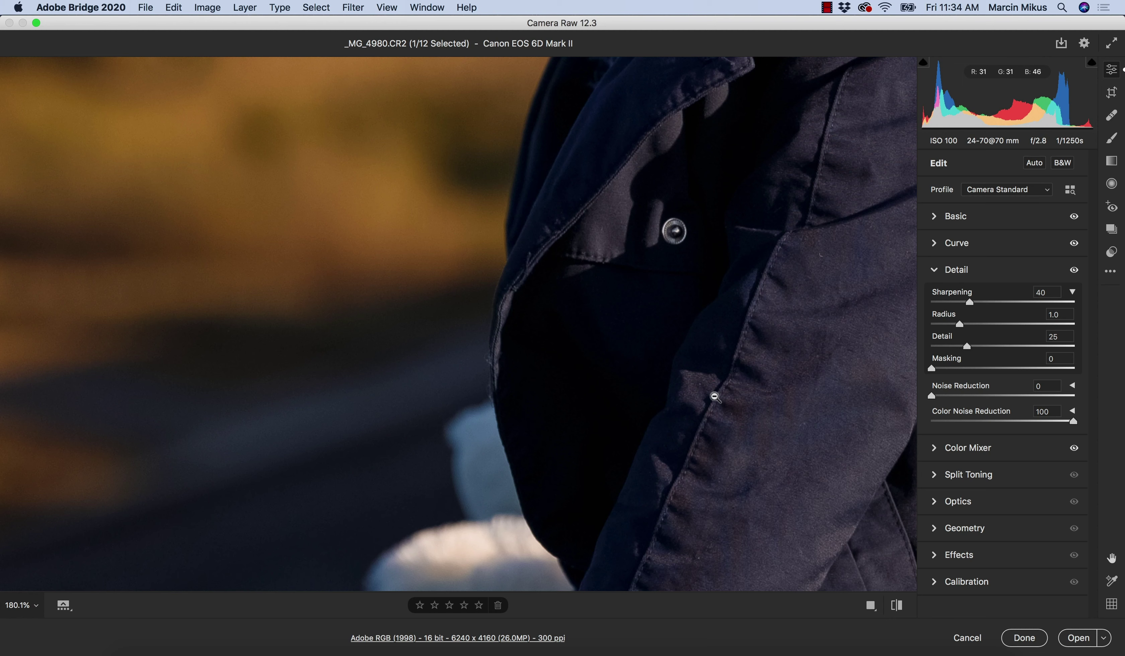
click(1072, 385)
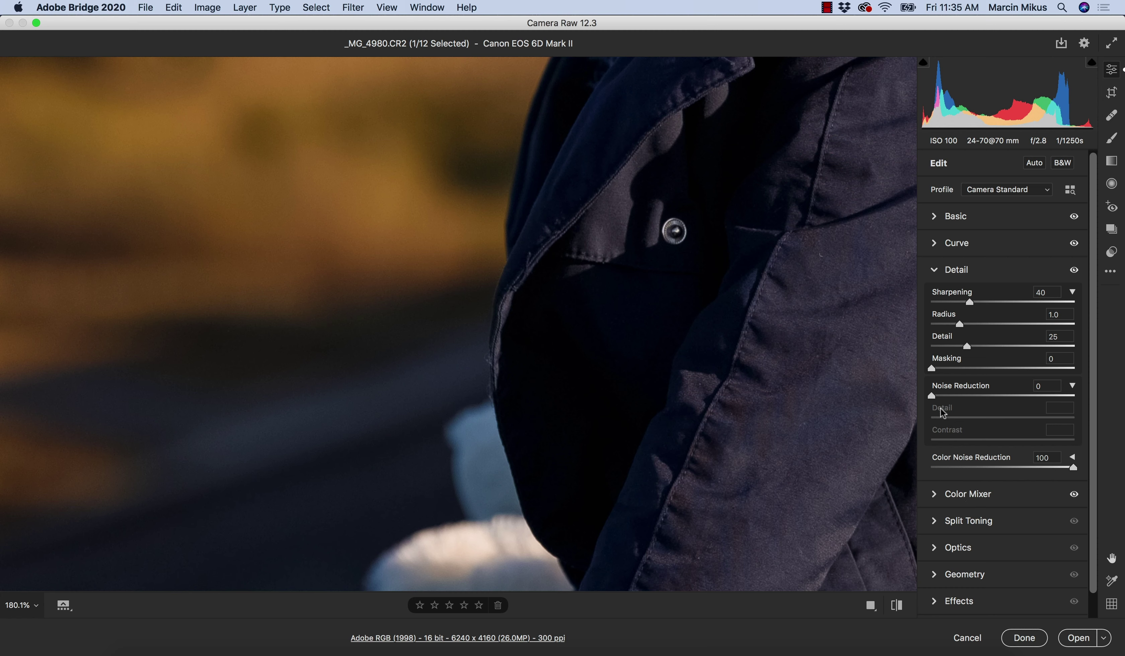
drag(944, 395, 988, 404)
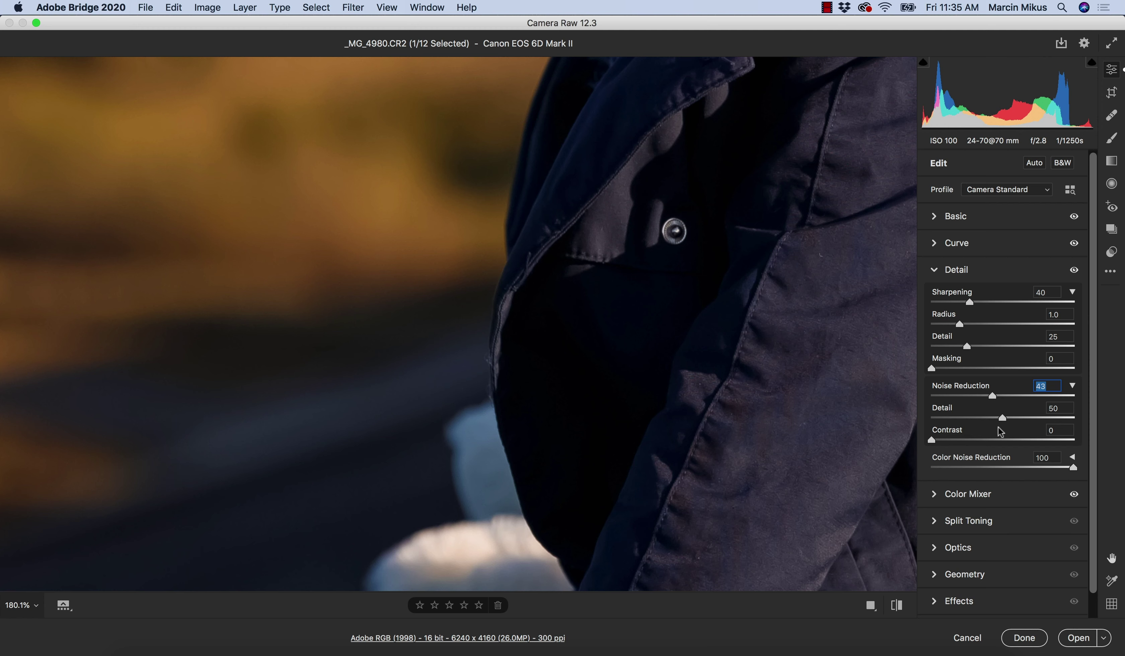
drag(1002, 420, 1031, 417)
drag(931, 439, 969, 440)
drag(969, 438, 919, 435)
drag(1033, 418, 928, 413)
drag(991, 395, 872, 398)
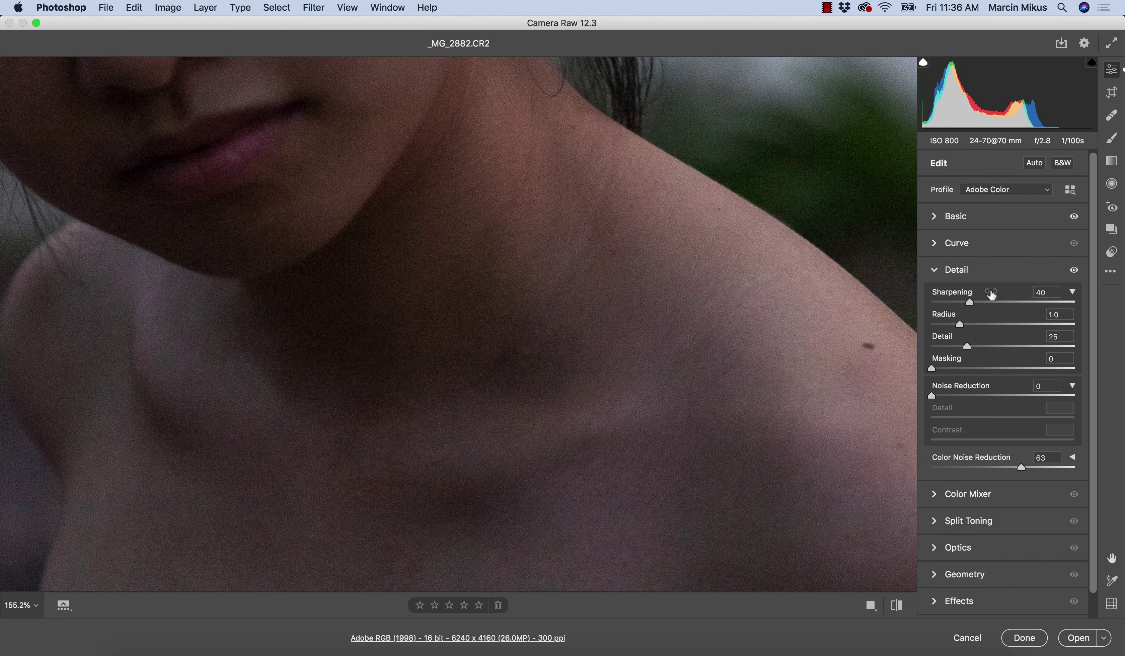
Compare Basic adjustments off and on, pan to the face, and raise luminance Noise Reduction to 45
click(1074, 218)
click(1074, 217)
key(h)
drag(698, 387, 730, 462)
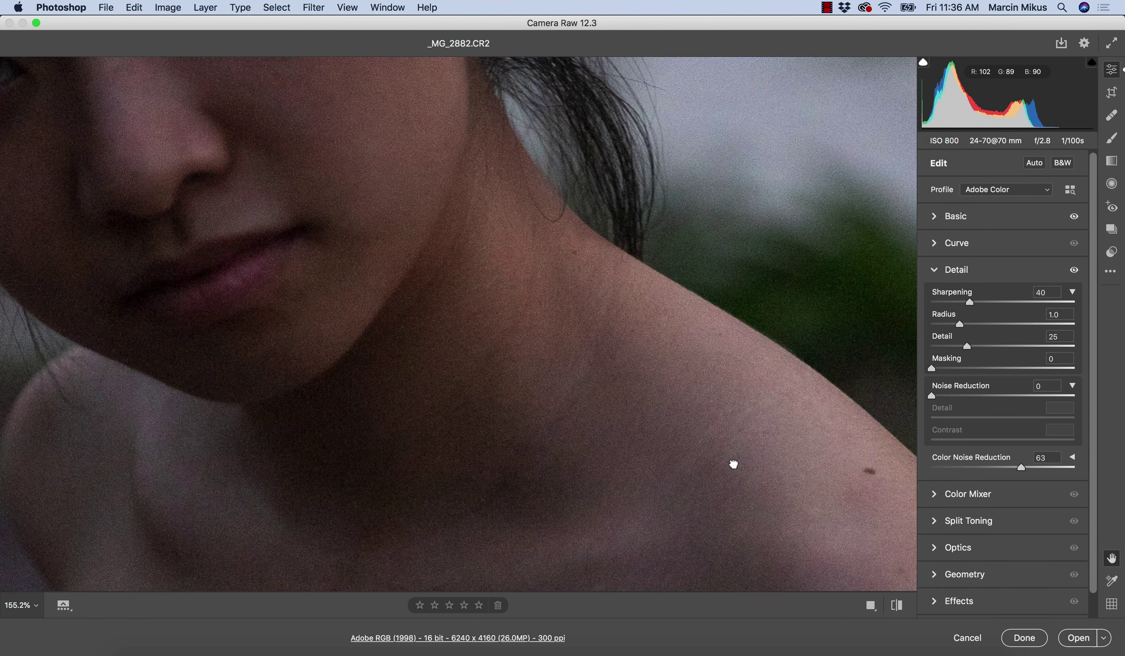
drag(962, 396, 971, 394)
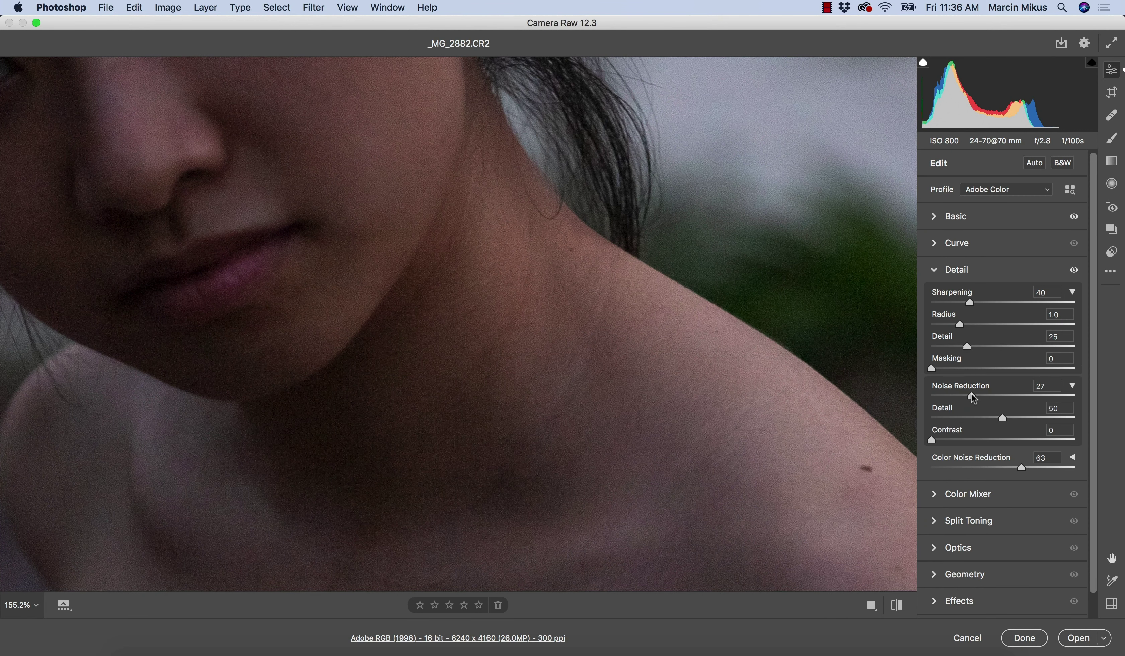
drag(802, 408, 683, 324)
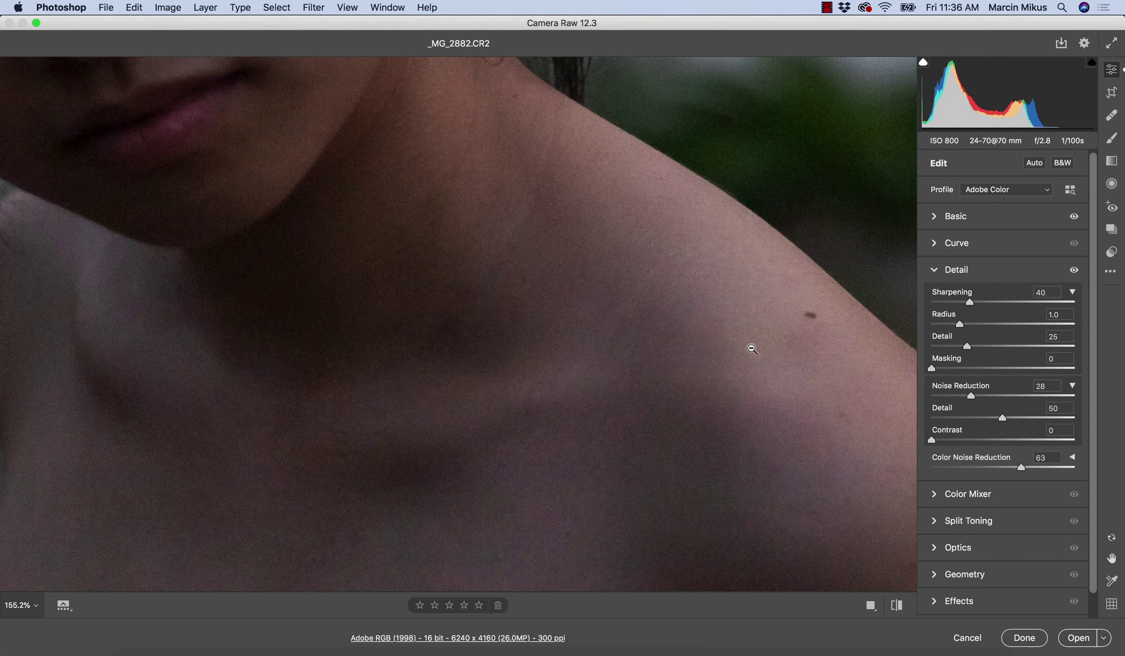
drag(981, 397, 1018, 394)
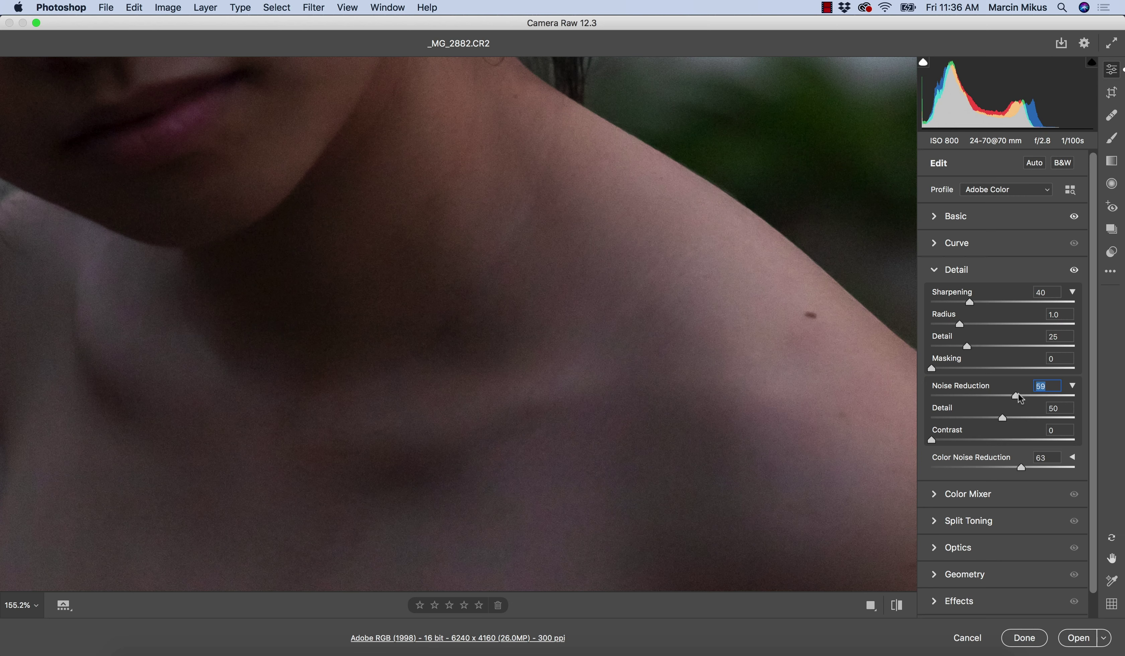
Compare Detail adjustments, then set luminance Detail 77, Contrast 52 and Noise Reduction 54
click(1075, 271)
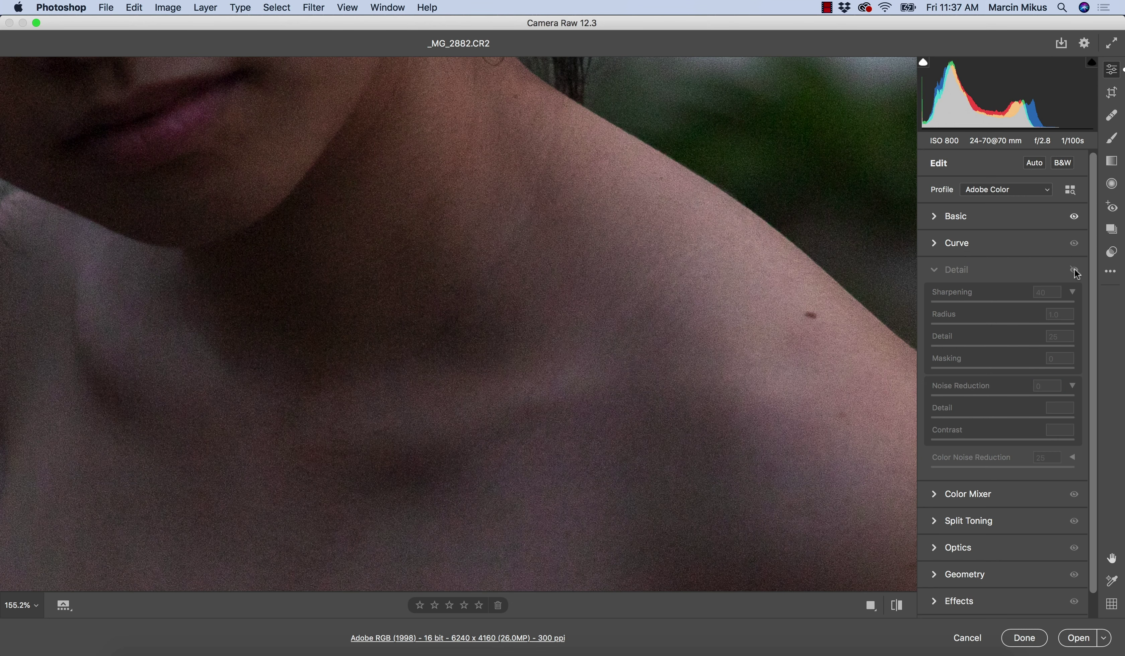
click(1075, 271)
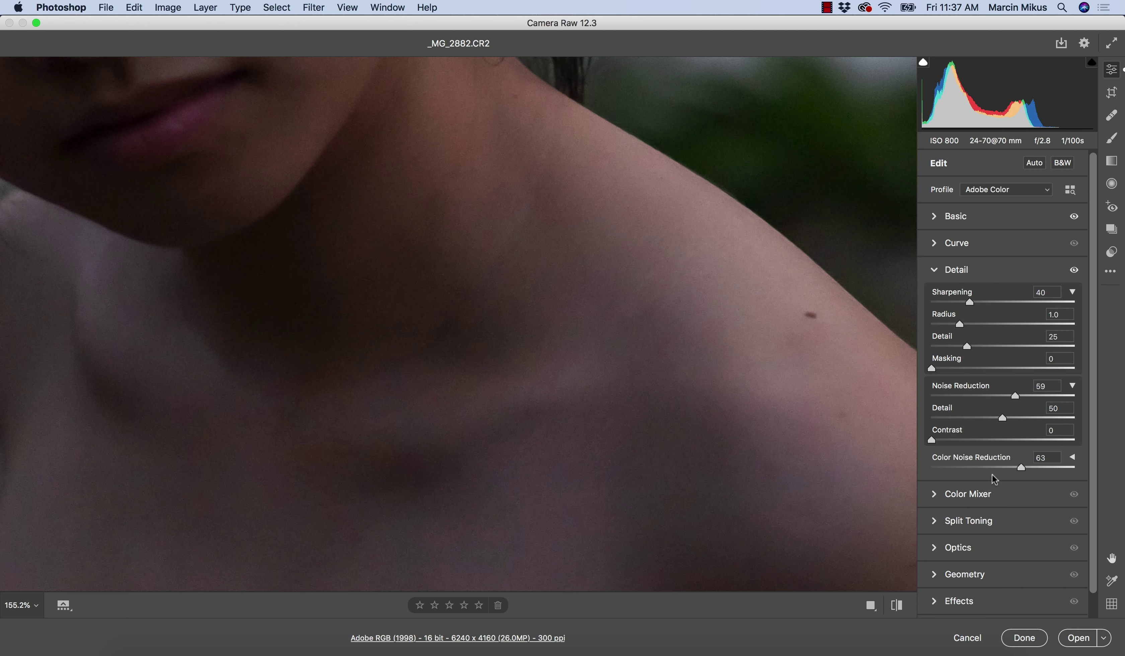
drag(642, 327, 680, 467)
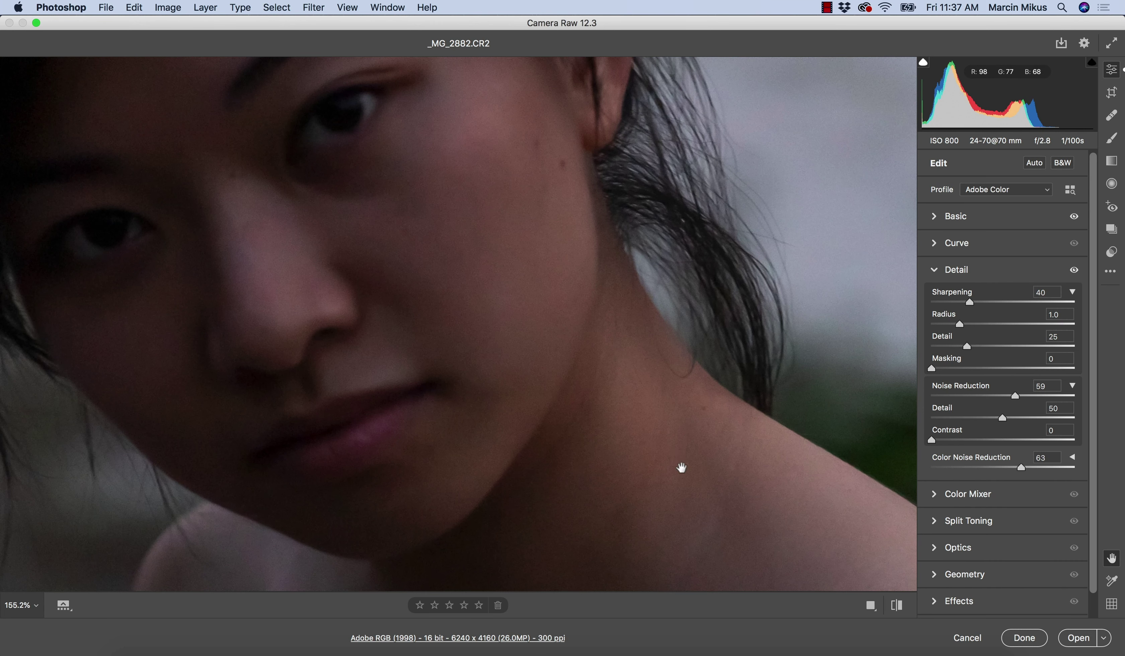
drag(1021, 421, 1042, 421)
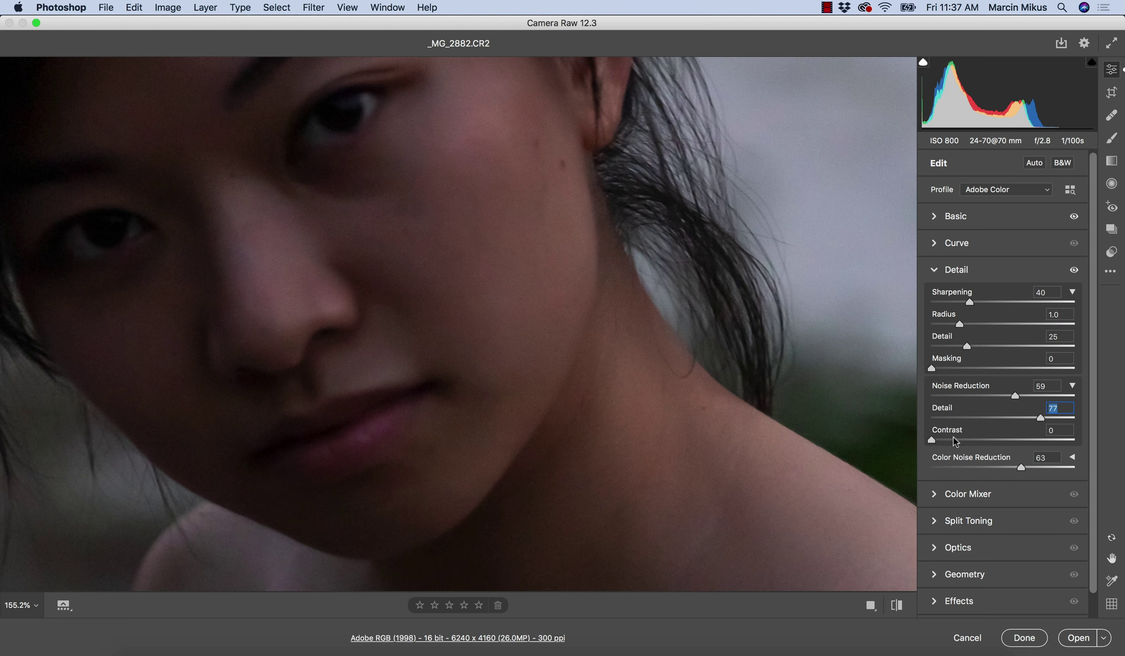
drag(963, 437, 1007, 437)
drag(1011, 397, 1007, 397)
Pan to the shoulder and raise luminance Noise Reduction to 63, inspecting the skin noise
key(h)
drag(716, 447, 595, 238)
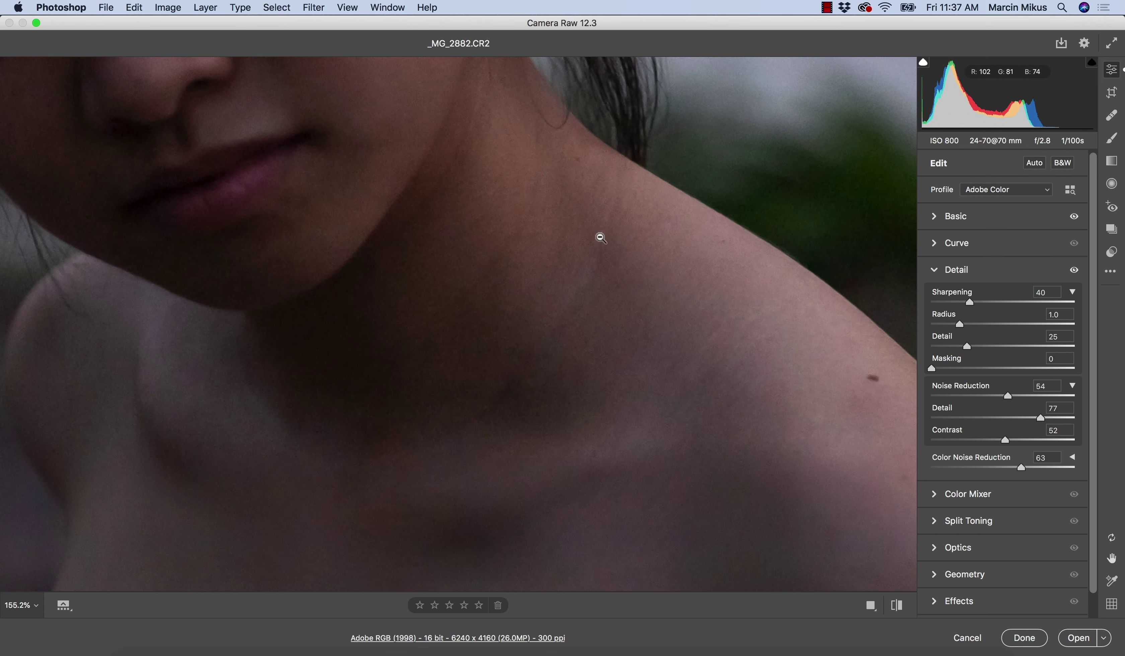
drag(1010, 394, 1020, 395)
drag(617, 316, 647, 395)
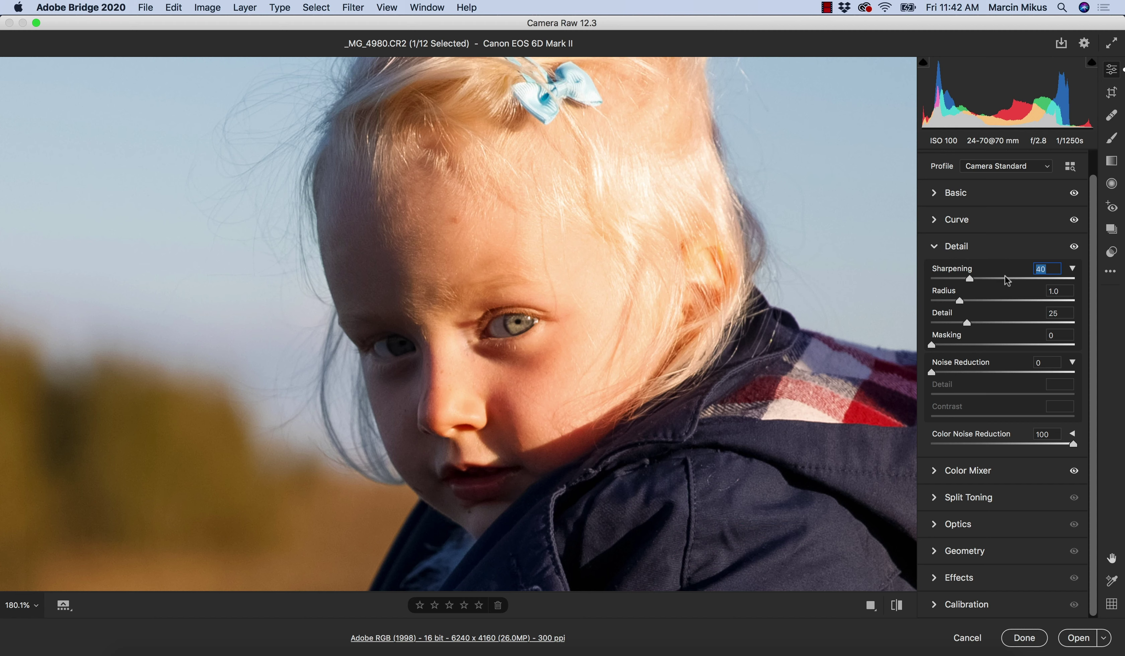
Push the Sharpening amount to 150 and lower Radius from 1.0 to 0.5
click(990, 278)
key(shift+Up)
key(shift+Up)
key(shift+Up)
key(shift+Up)
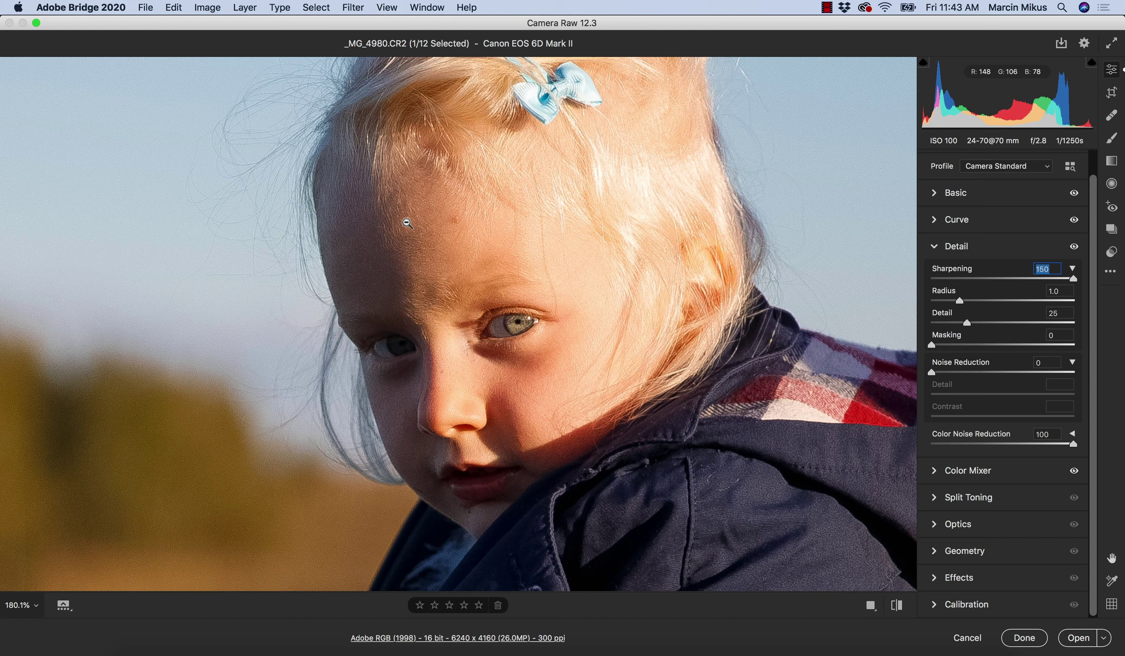
drag(959, 301, 934, 300)
Compare the photo with Detail adjustments off and on, then raise sharpening Radius to 3.0
click(1074, 247)
click(1074, 247)
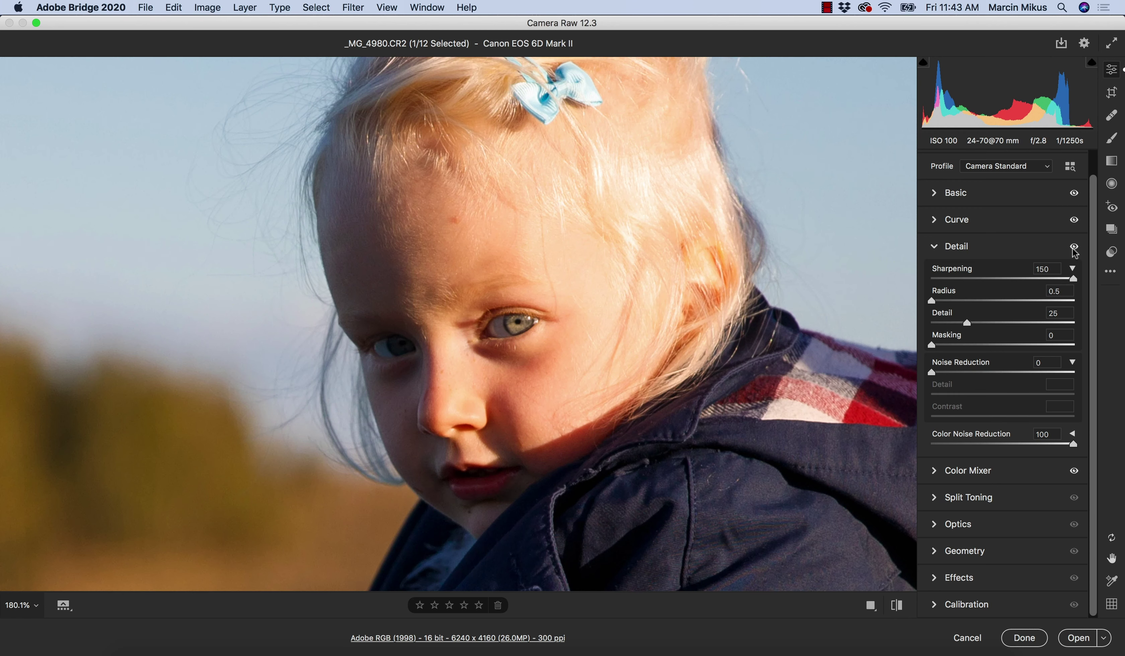
click(1074, 247)
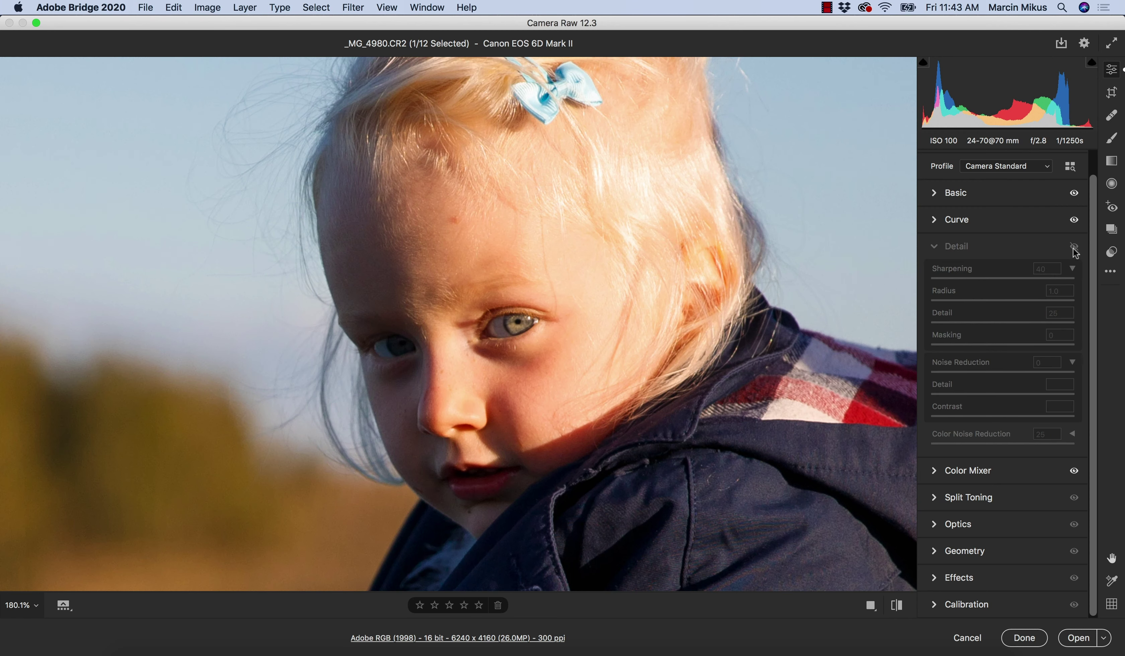
click(1074, 248)
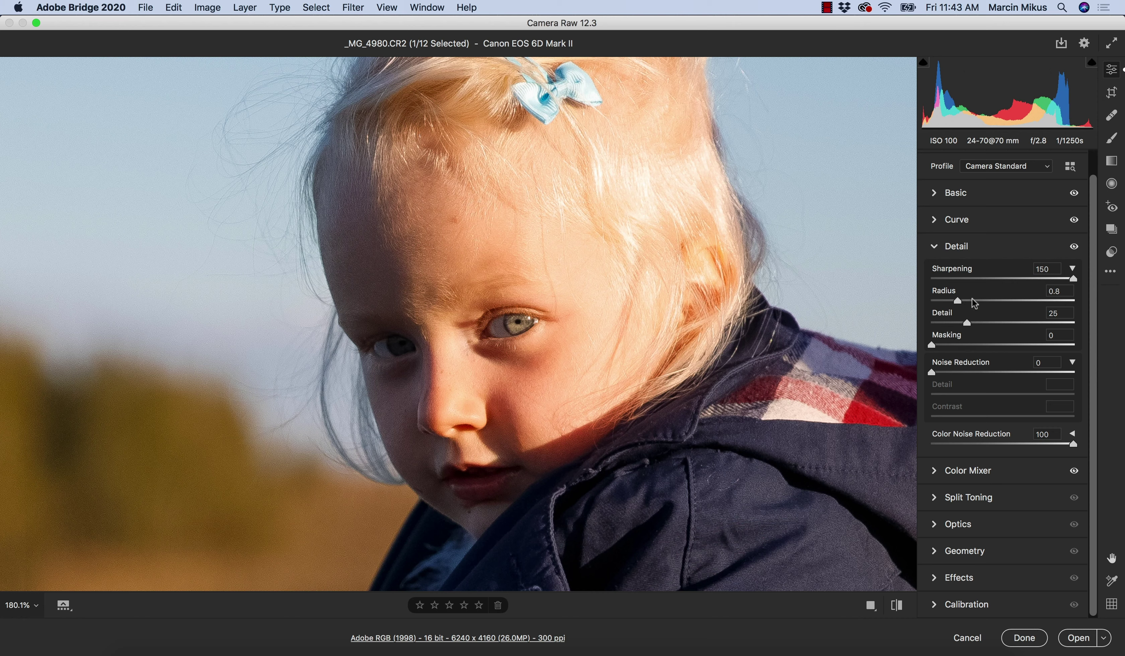
drag(973, 303, 1092, 307)
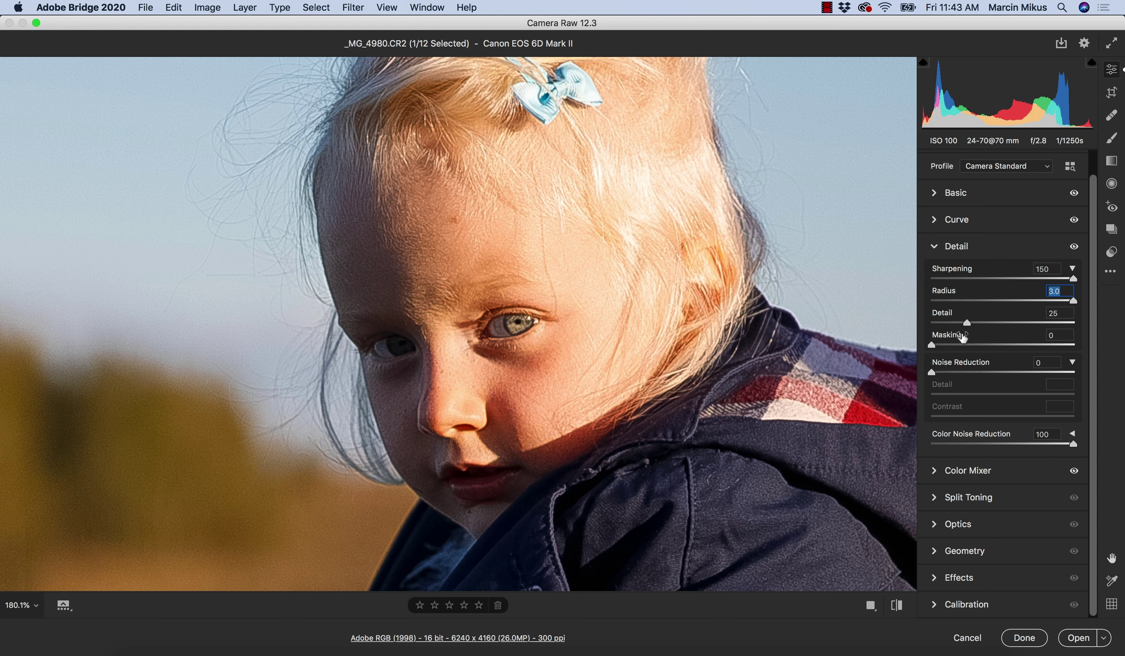
Try sharpening Detail at 85, then set it back to 25
drag(965, 321, 1052, 323)
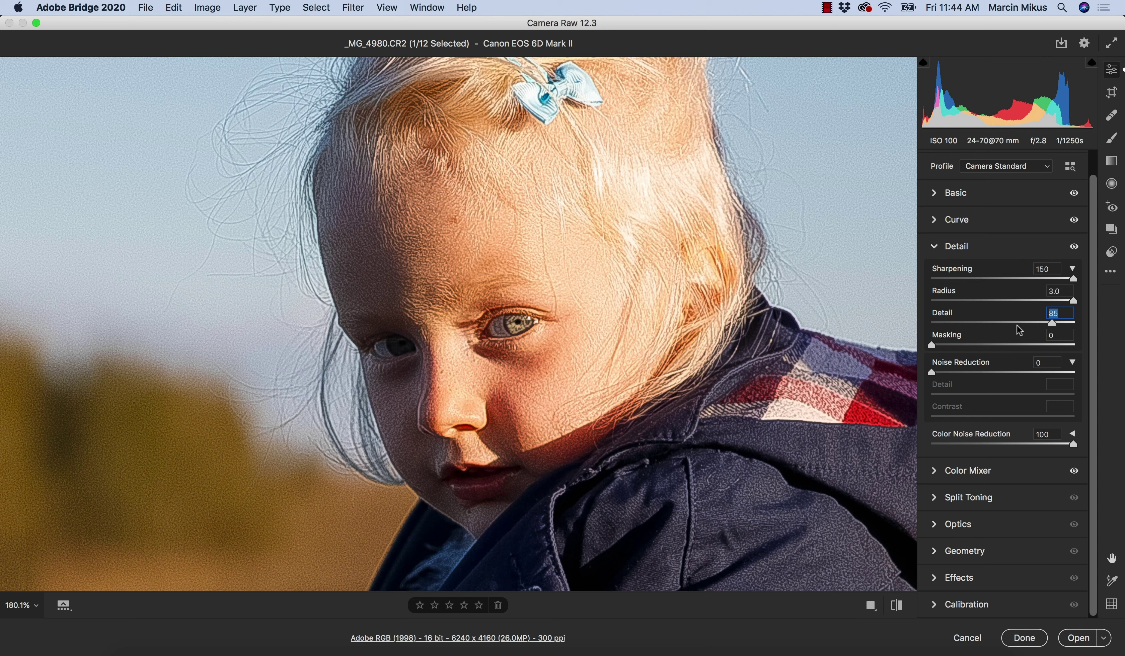
text(0)
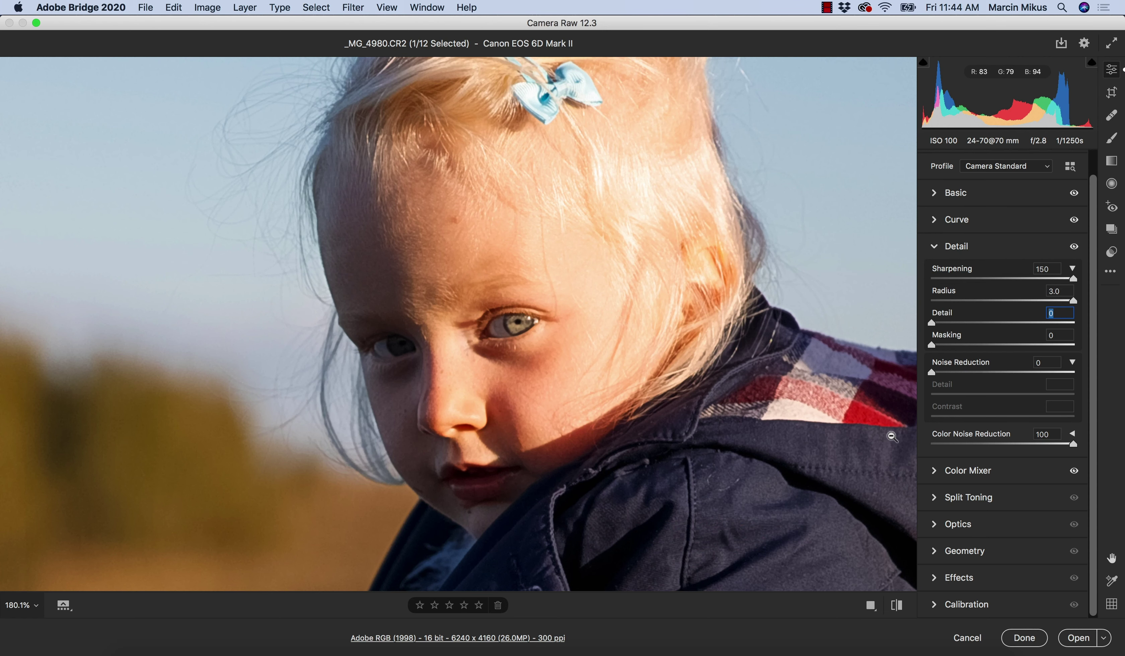
text(30)
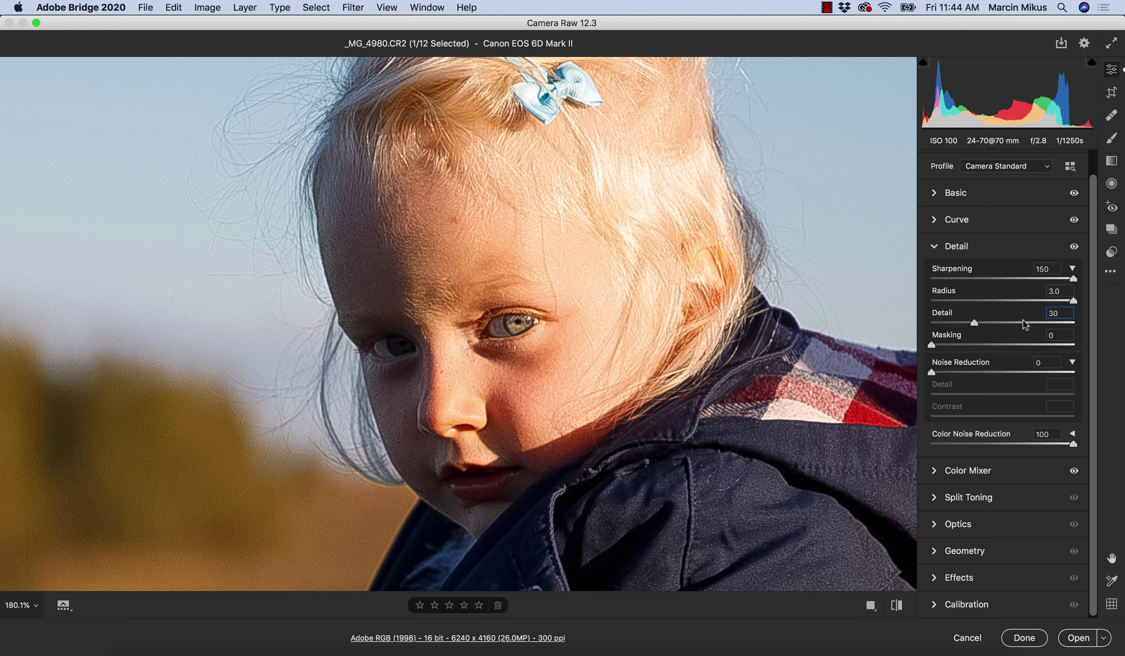
key(super+z)
text(25)
scroll(563, 356, left, 10)
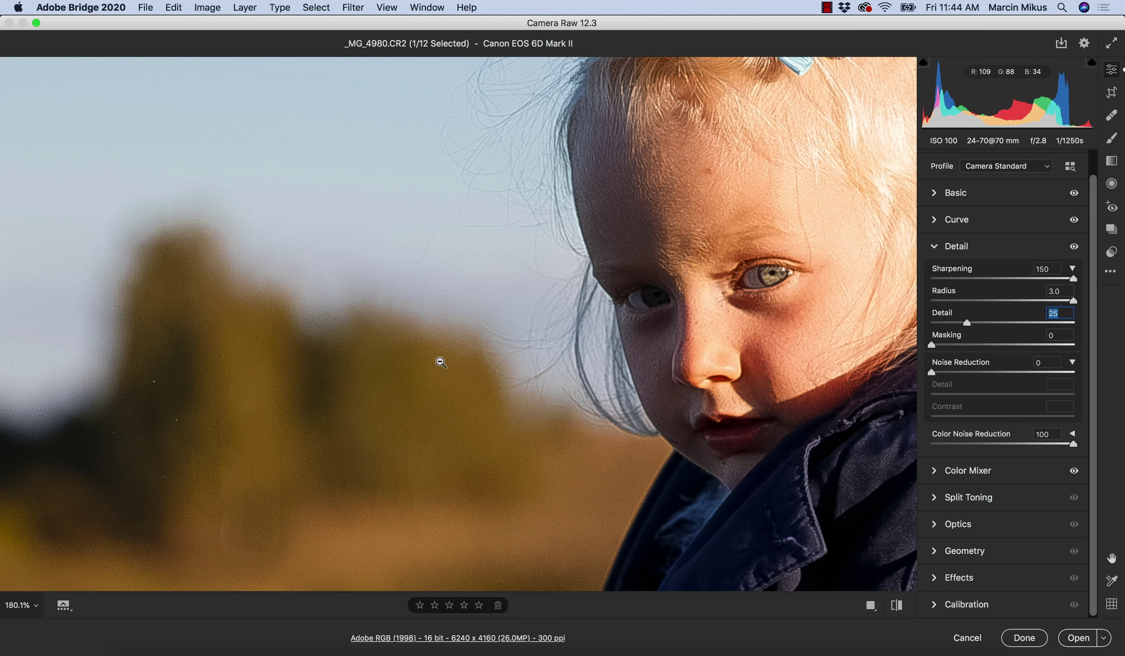
scroll(440, 357, down, 3)
scroll(612, 319, right, 2)
scroll(612, 319, up, 2)
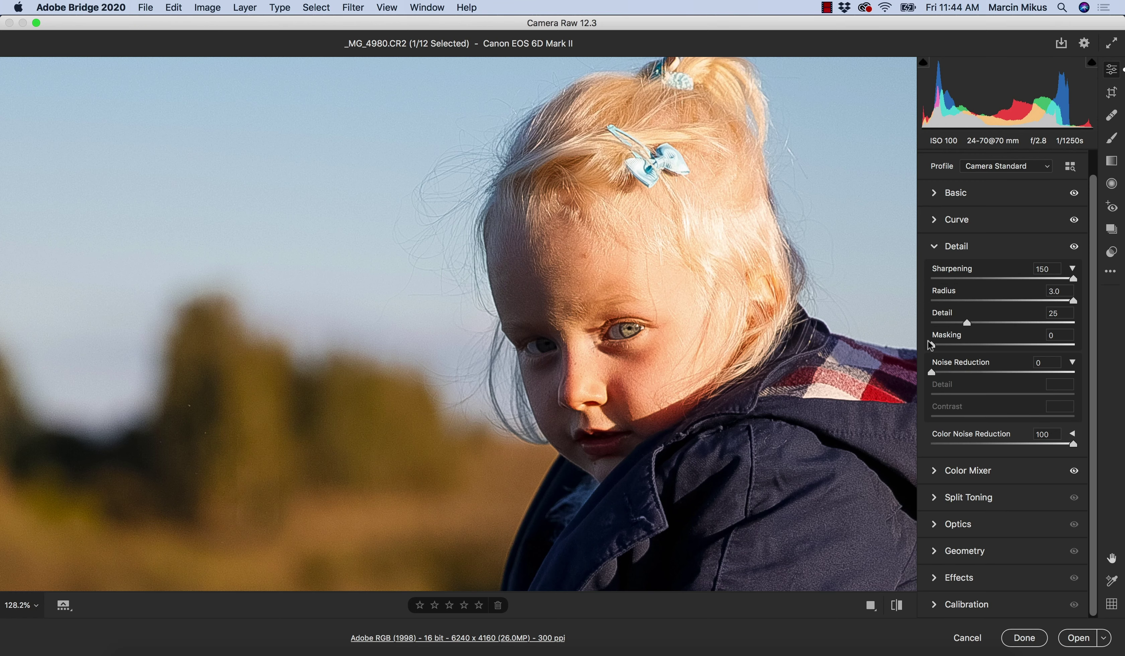
Fit the photo, raise sharpening Masking to 41 while previewing the edge mask, then zoom onto the face
key(super+0)
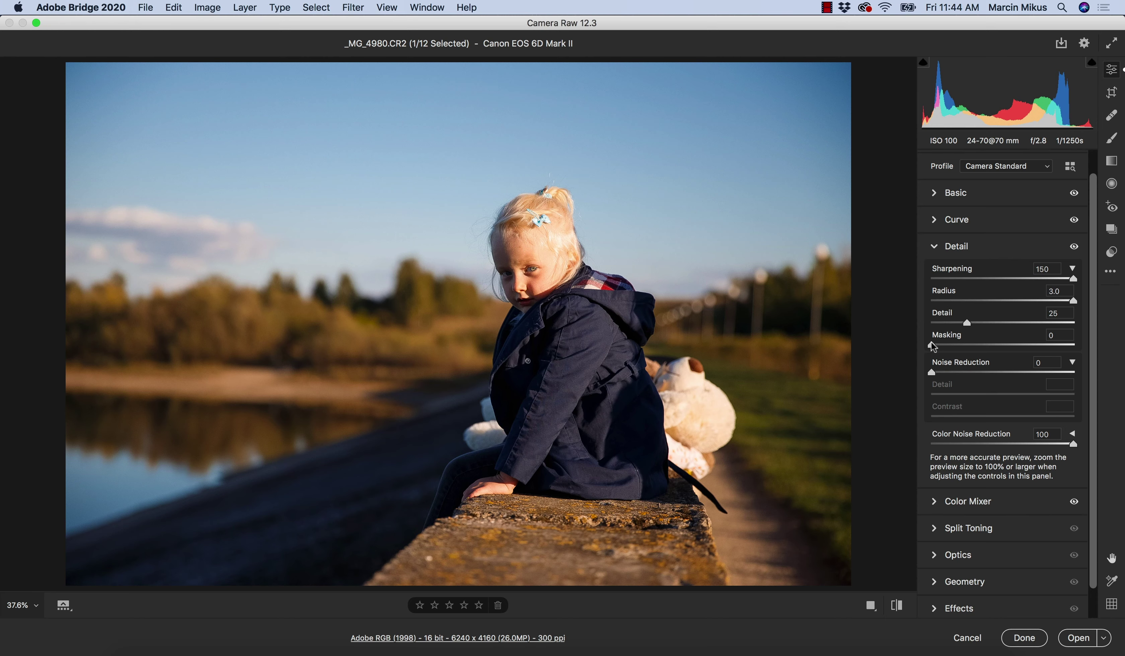
drag(932, 346, 963, 341)
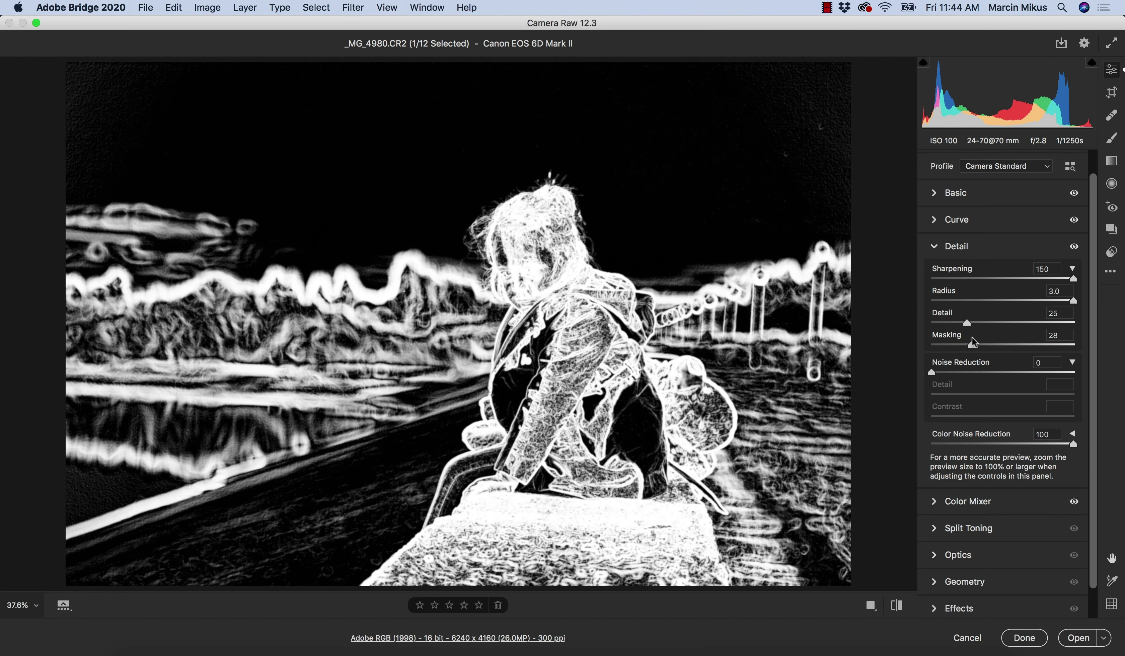
drag(976, 337, 989, 343)
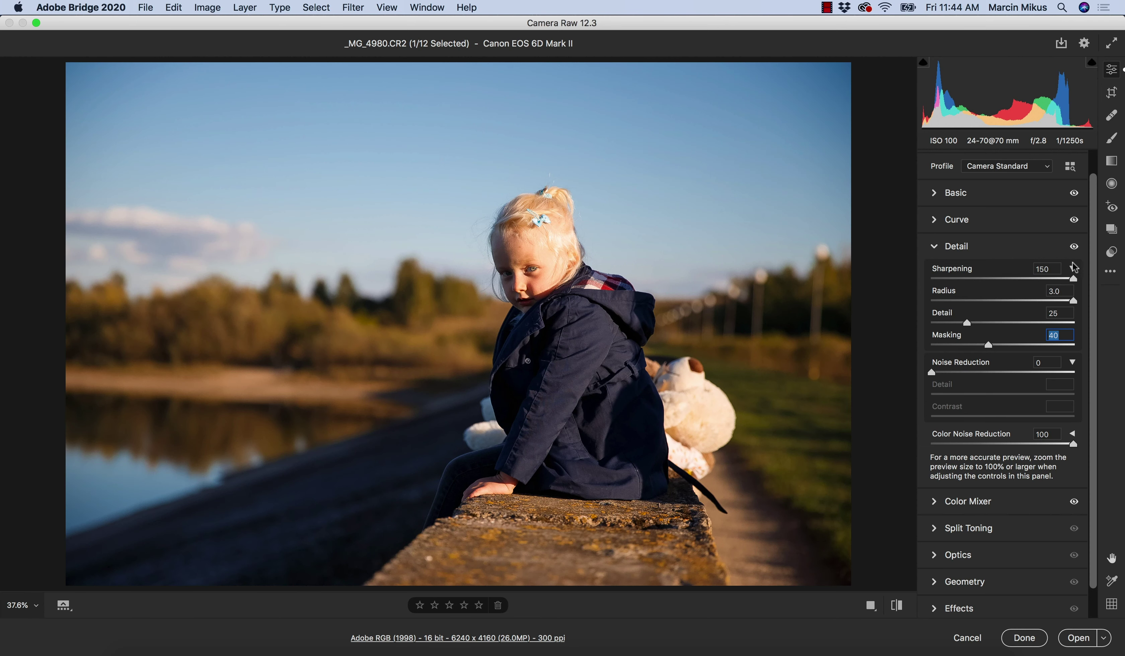
click(1072, 269)
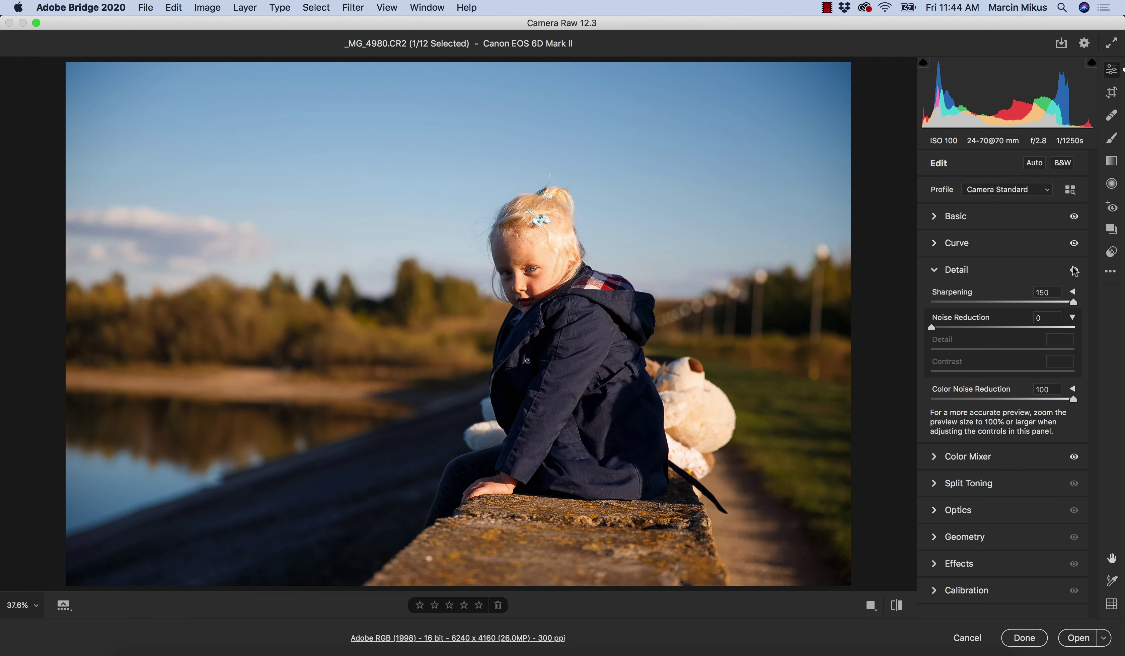
click(1073, 291)
key(alt)
alt+click(989, 369)
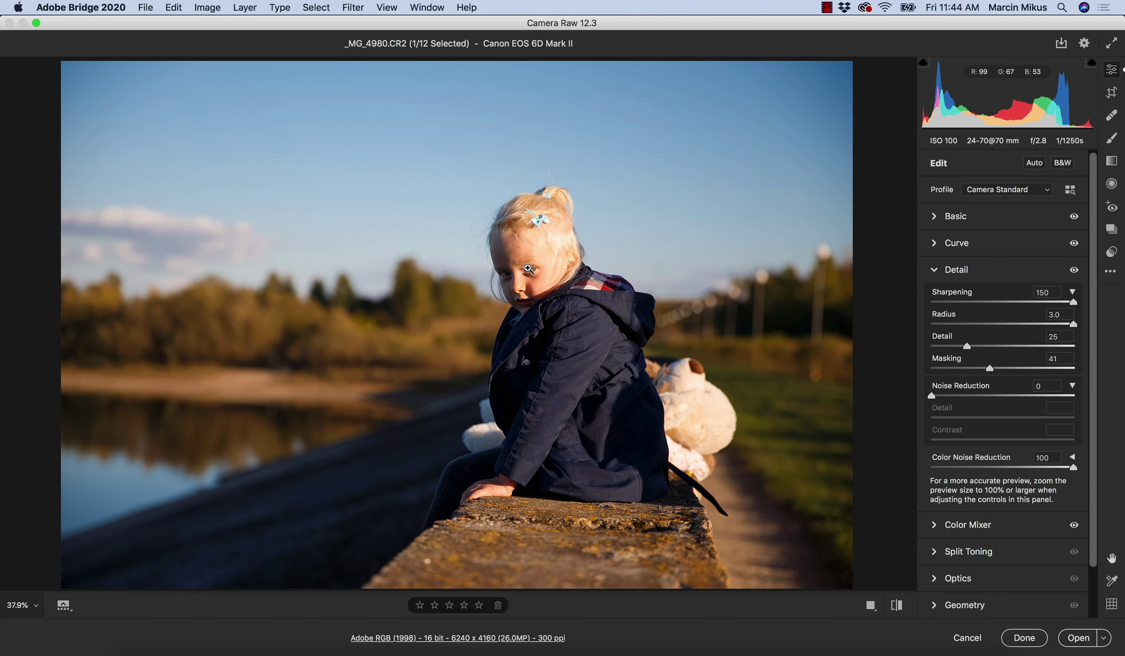
click(525, 266)
drag(509, 365, 603, 367)
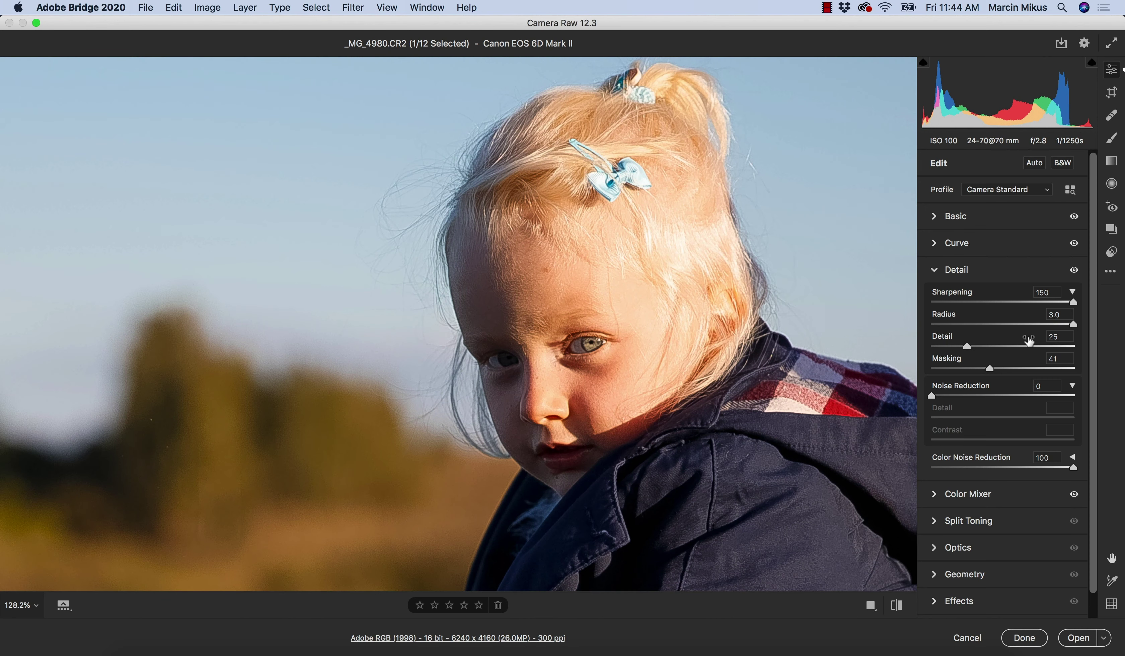
Reset sharpening to Amount 40, Radius 1.0 and Masking 0, keeping Detail at 25
click(1008, 324)
drag(1006, 323, 988, 323)
click(997, 300)
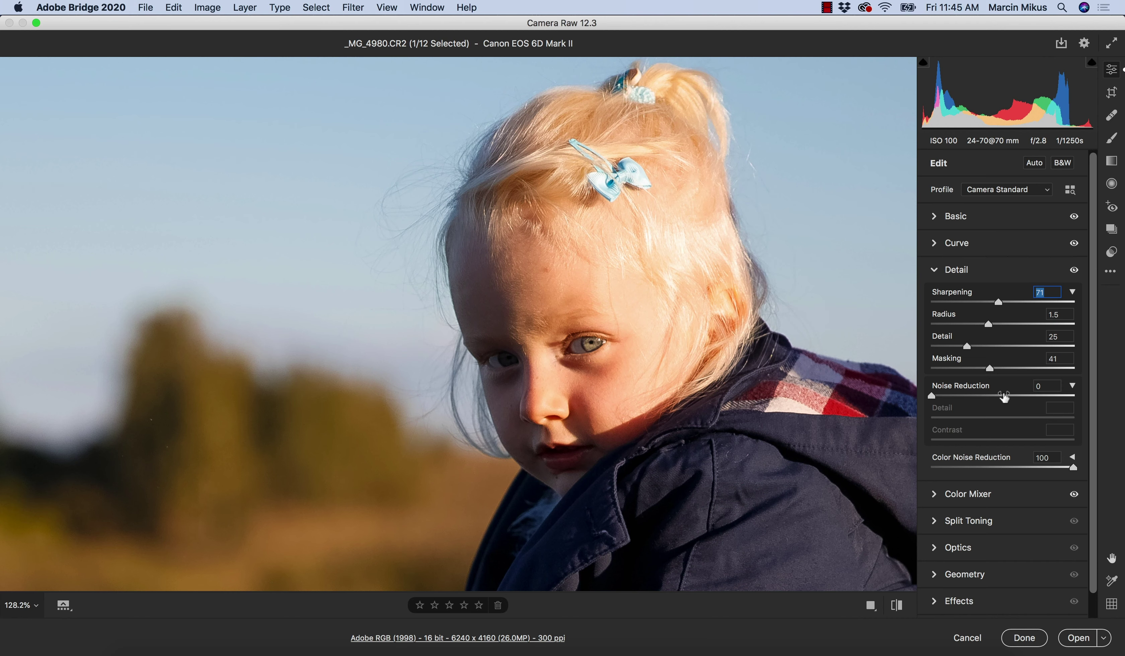
drag(987, 368, 874, 359)
drag(998, 320, 965, 317)
double_click(1044, 293)
text(40)
Collapse the Detail panel and fit the whole _MG_4980.CR2 photo in view with Cmd+0
click(936, 270)
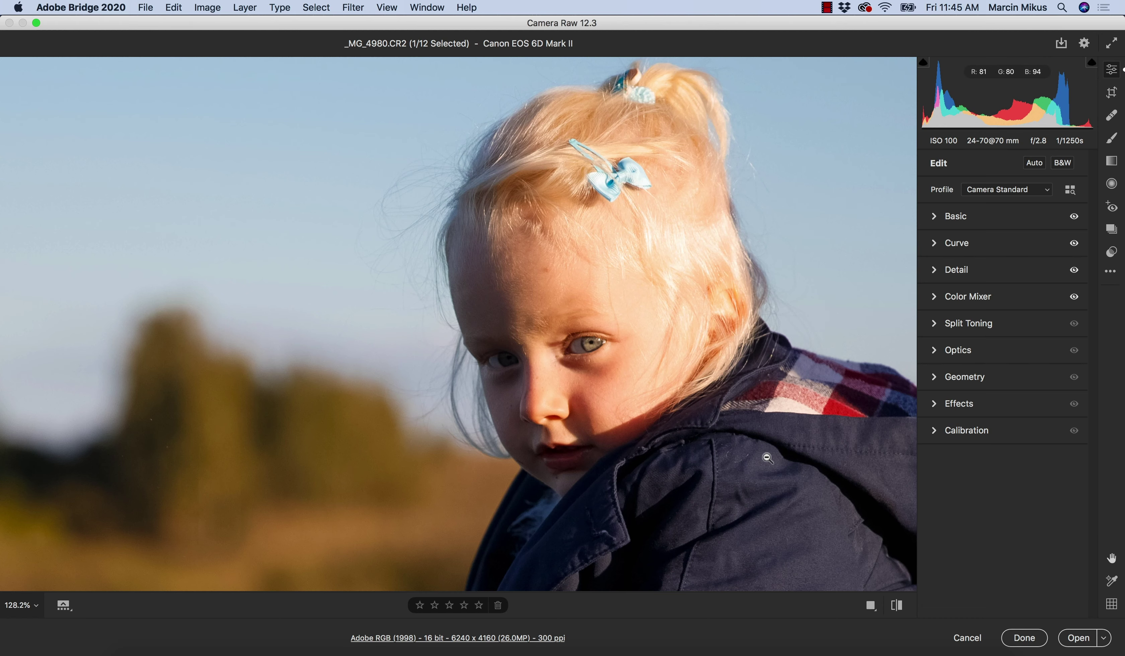
key(super+0)
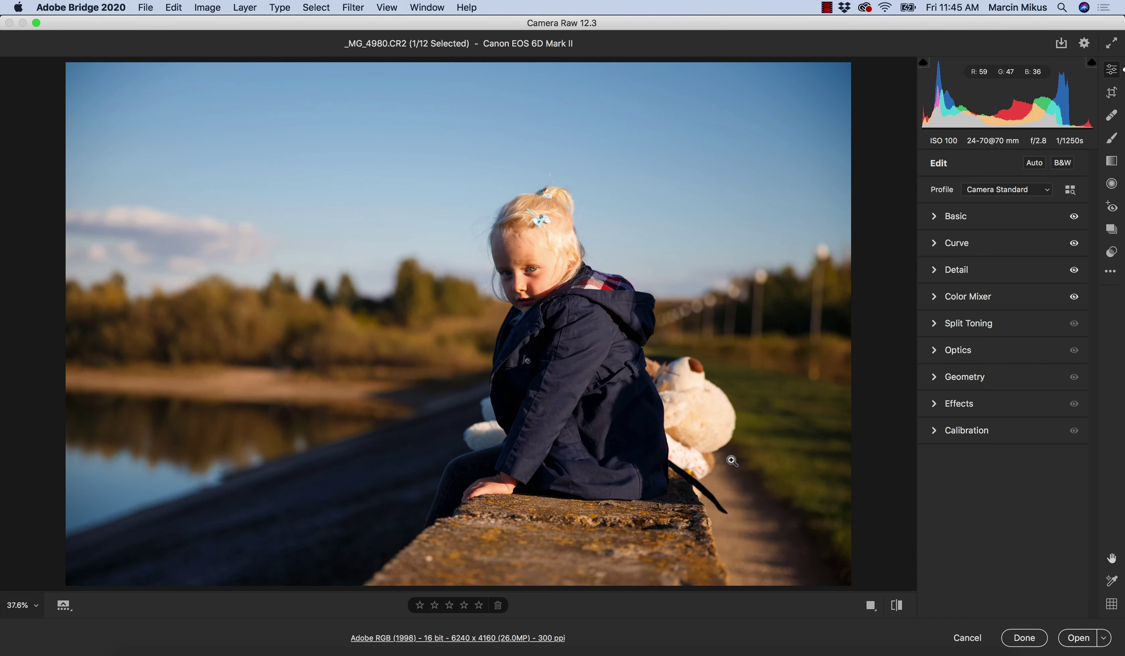